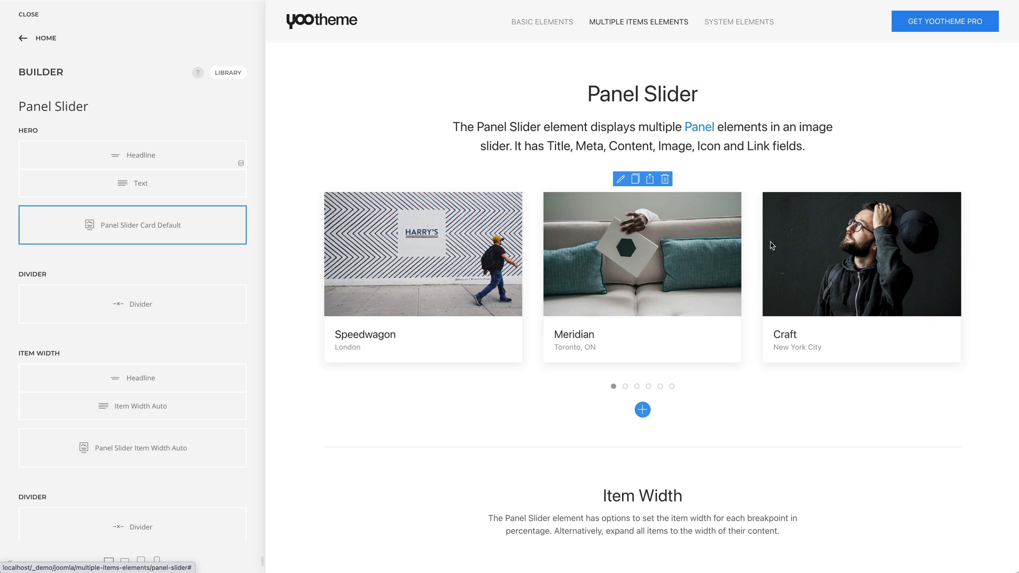
# Step: Slide the first Panel Slider forward two items and review its Speedwagon item (meta London, image panel-slider-card-default-01.jpg)
pyautogui.moveTo(838, 246); pyautogui.dragTo(524, 260)
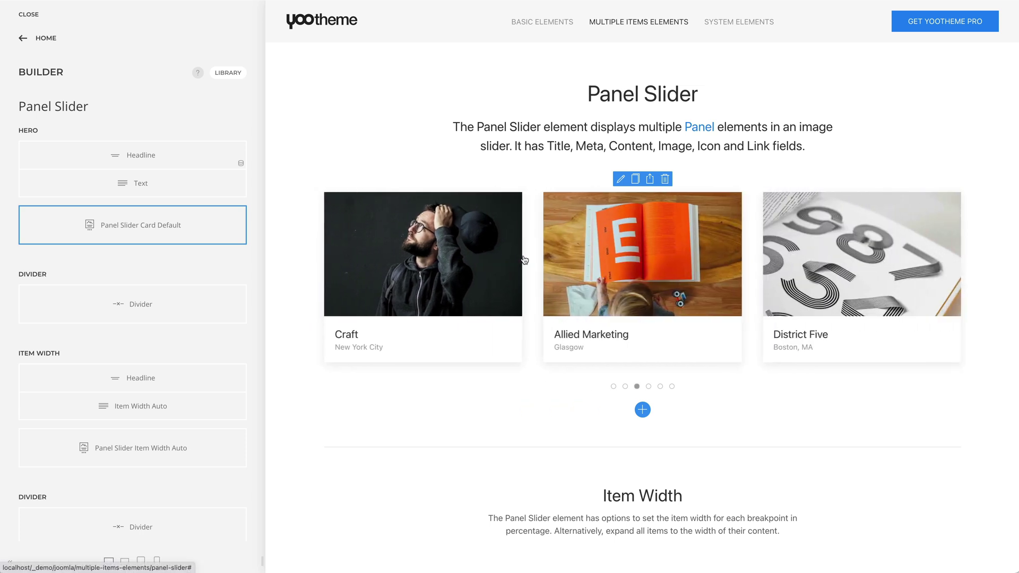
pyautogui.click(200, 232)
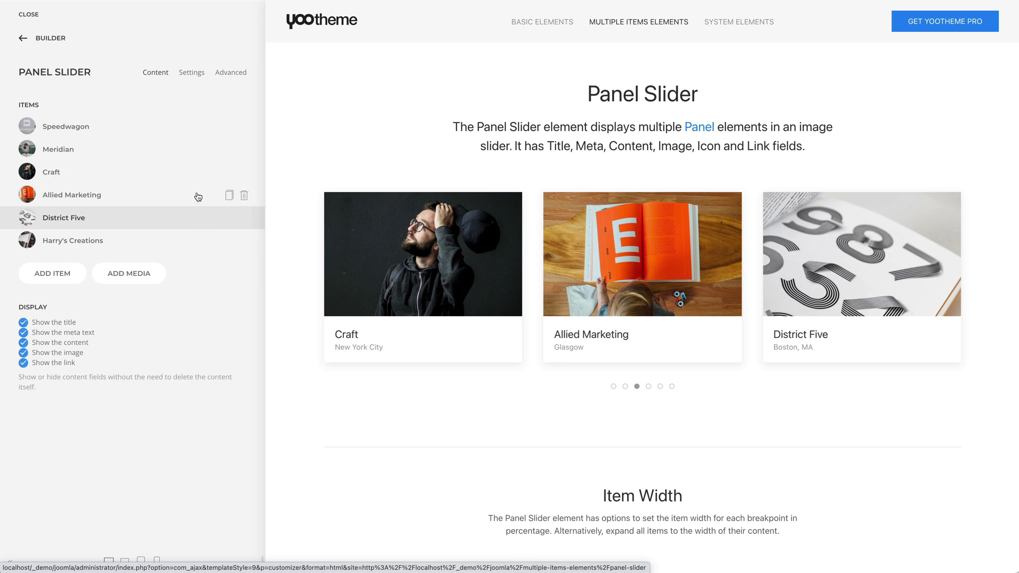
pyautogui.click(197, 132)
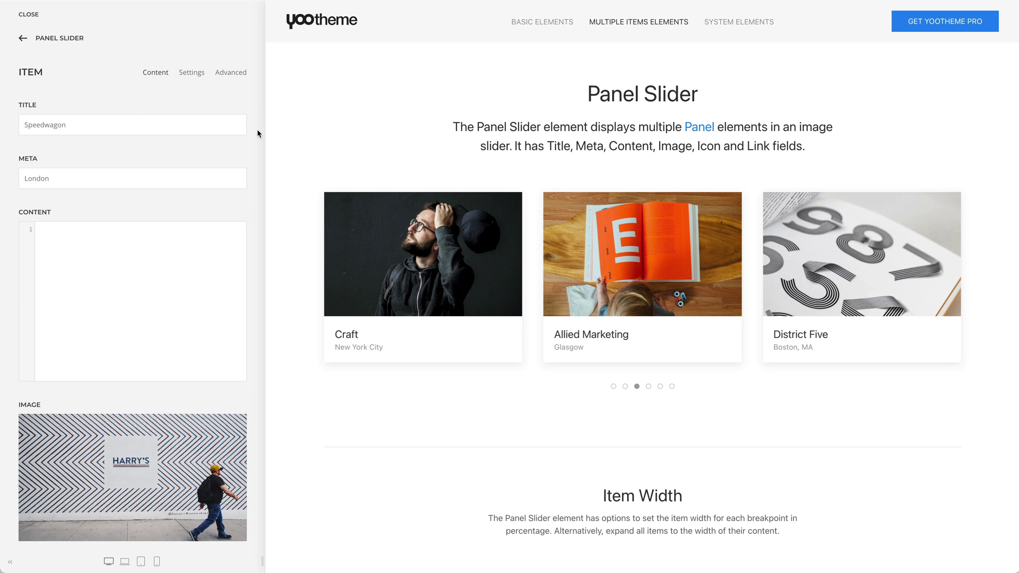
pyautogui.scroll(-6, 258, 131)
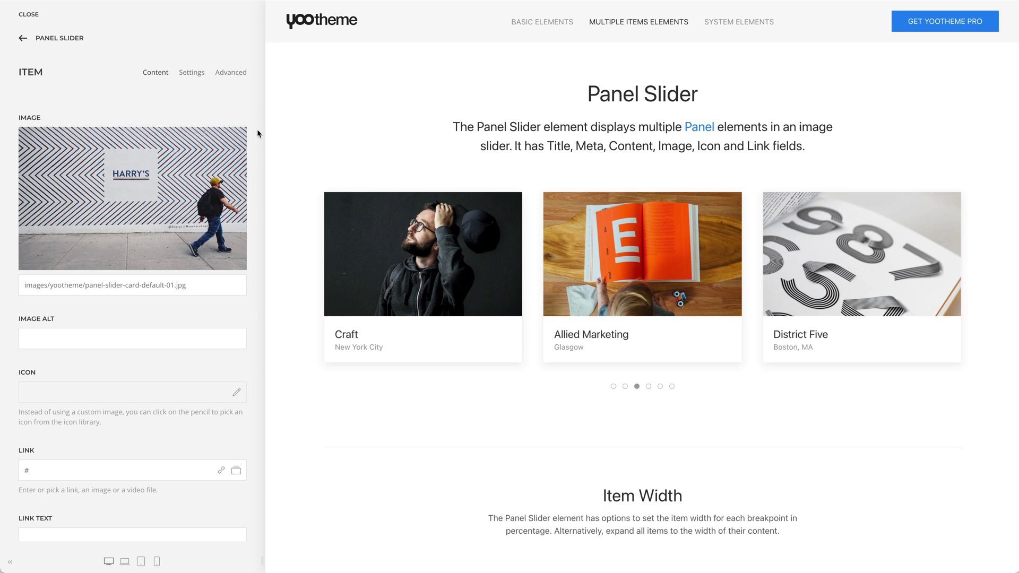
pyautogui.scroll(-1, 257, 133)
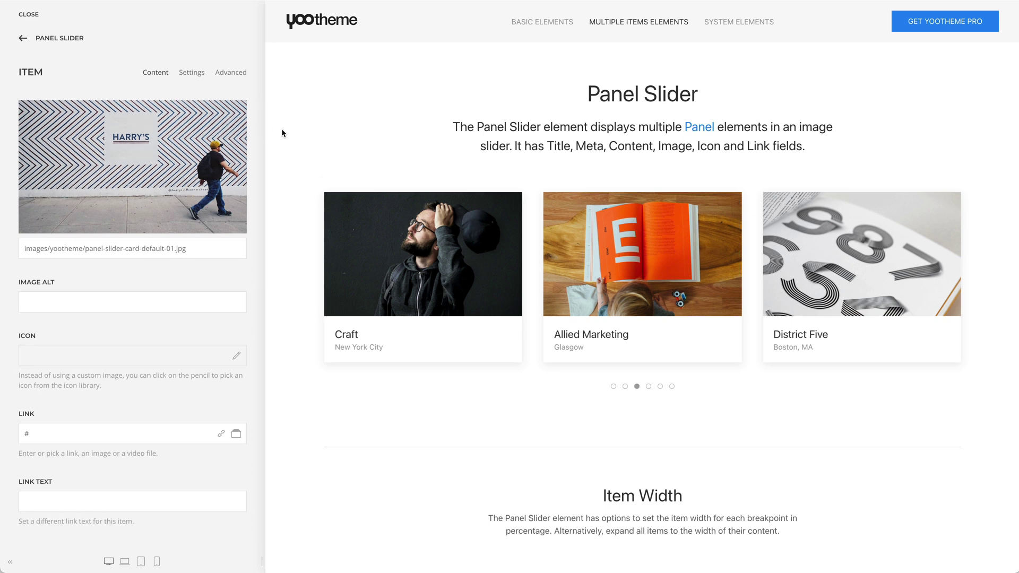
pyautogui.scroll(-5, 281, 133)
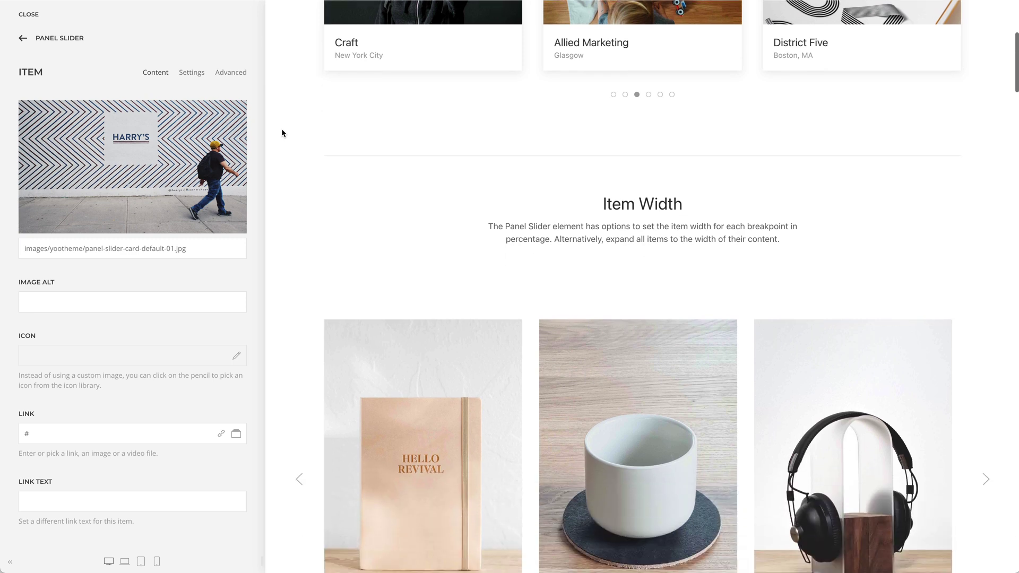
pyautogui.scroll(-2, 282, 133)
pyautogui.scroll(-1, 284, 125)
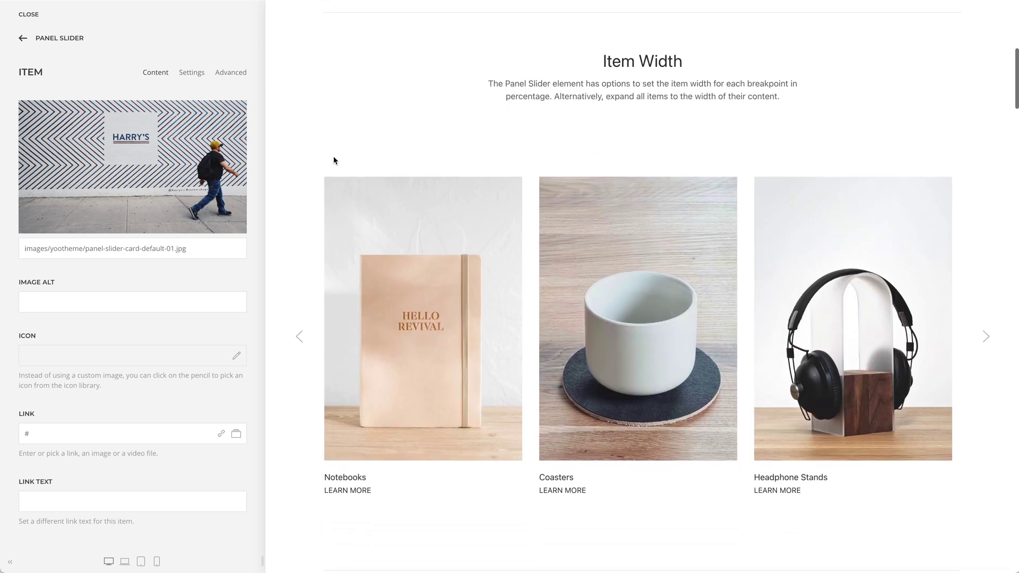
# Step: Show the Item Width slider's settings and preview its items at phone portrait size
pyautogui.click(607, 169)
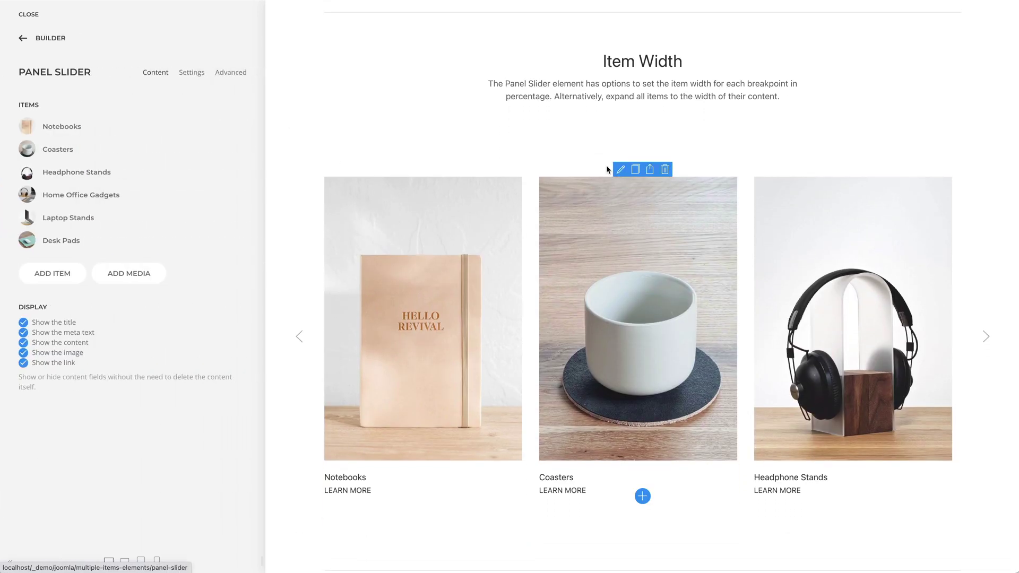
pyautogui.click(191, 73)
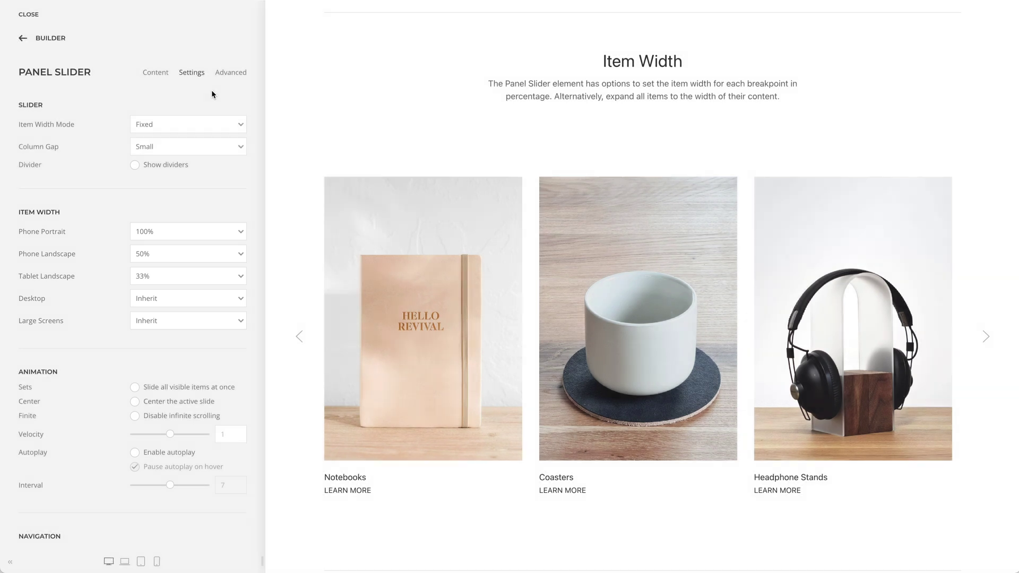
pyautogui.click(157, 561)
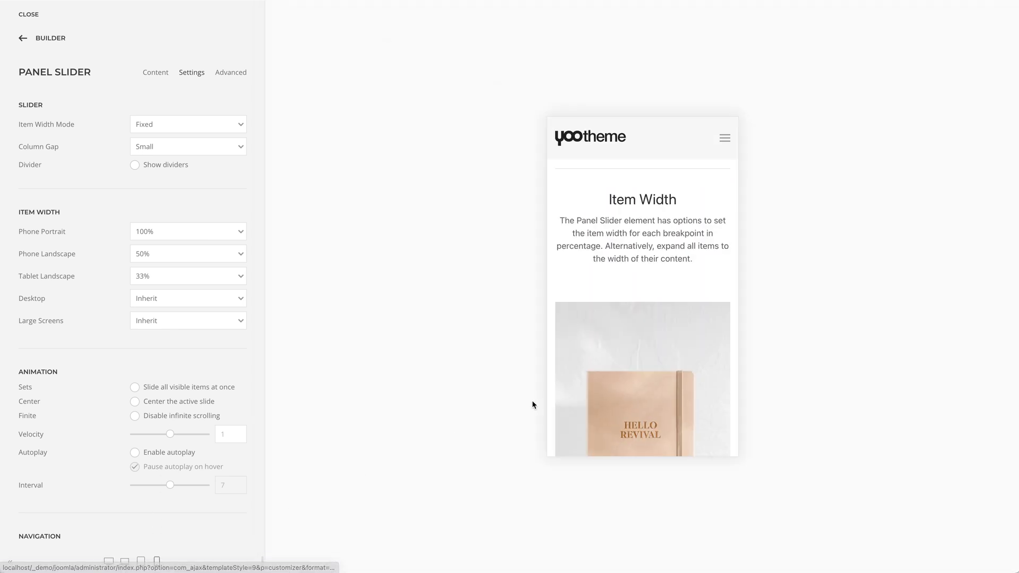
pyautogui.scroll(-3, 549, 398)
pyautogui.scroll(-3, 550, 398)
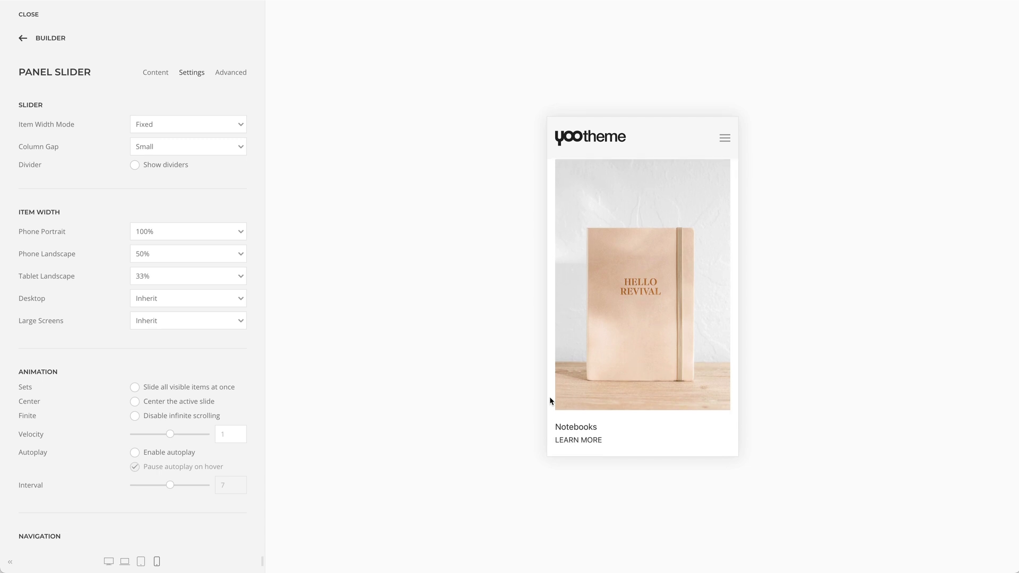
# Step: Check item widths at phone landscape, tablet and tablet landscape, then return to desktop
pyautogui.click(157, 561)
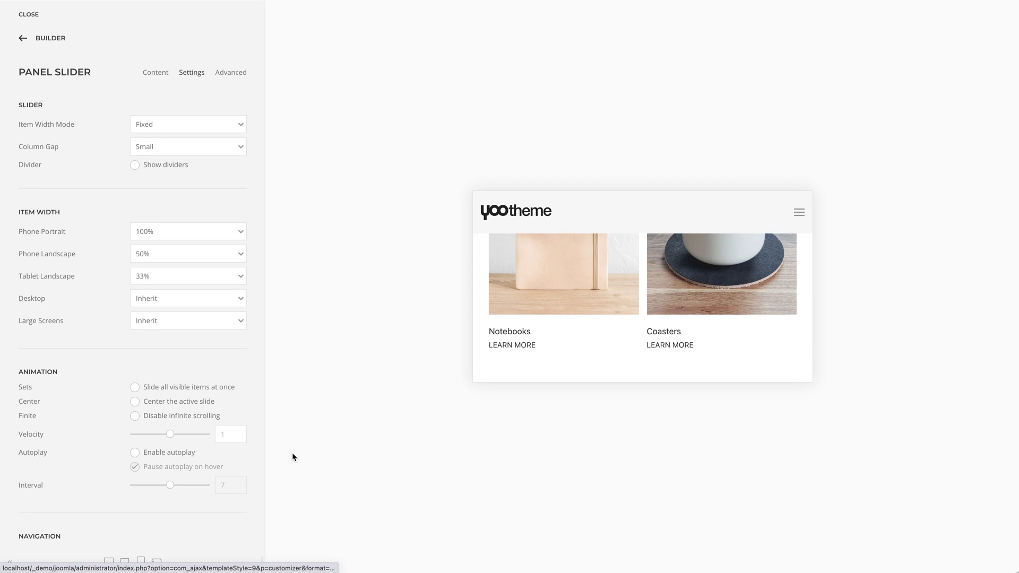
pyautogui.scroll(3, 478, 336)
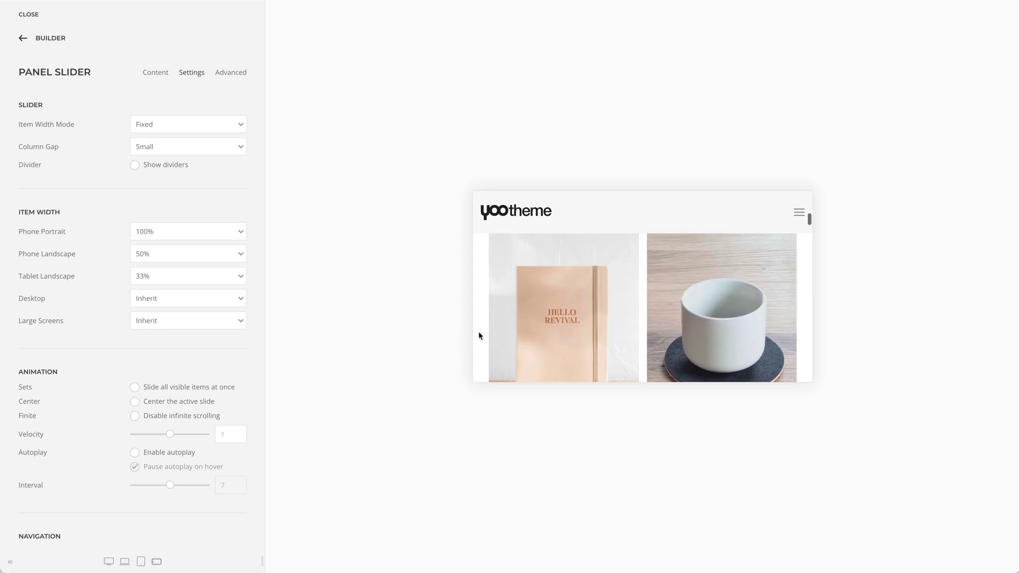
pyautogui.scroll(-1, 479, 336)
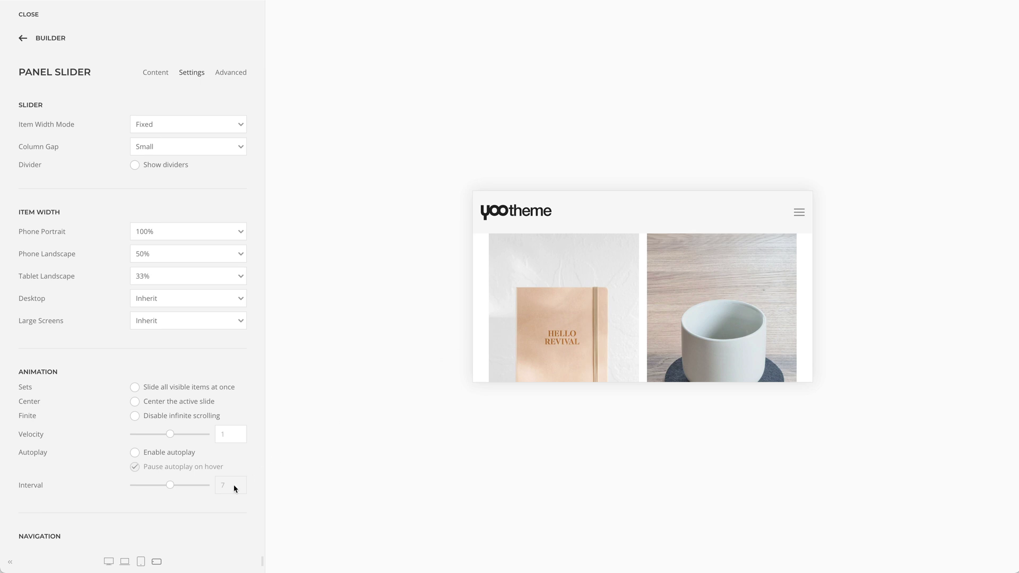
pyautogui.click(141, 561)
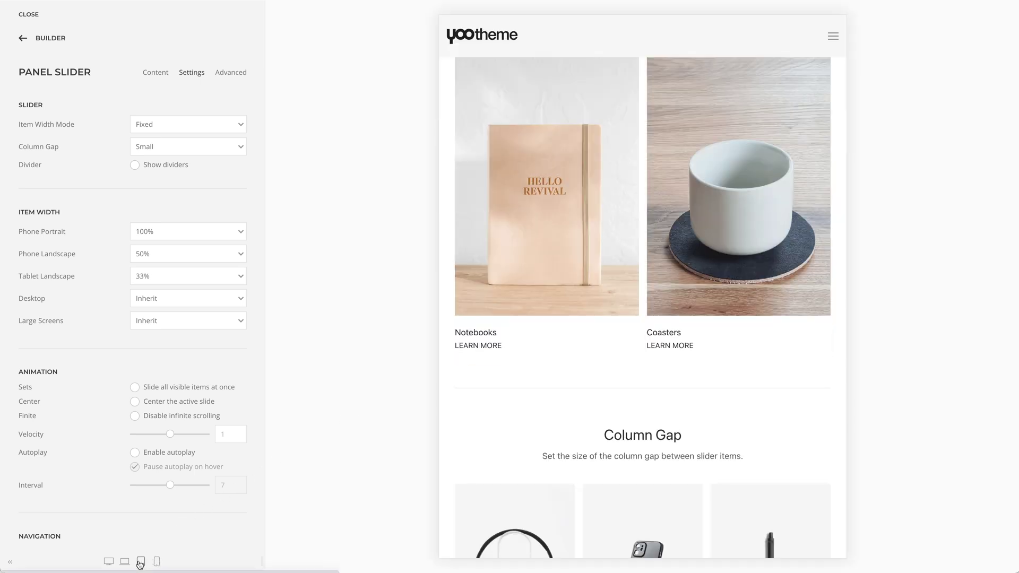
pyautogui.scroll(3, 448, 398)
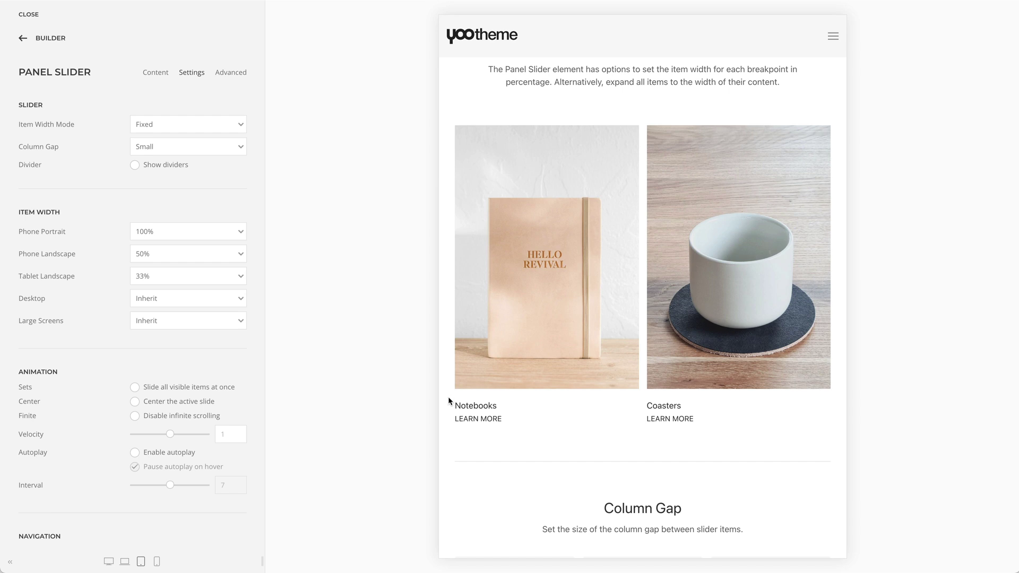
pyautogui.click(140, 565)
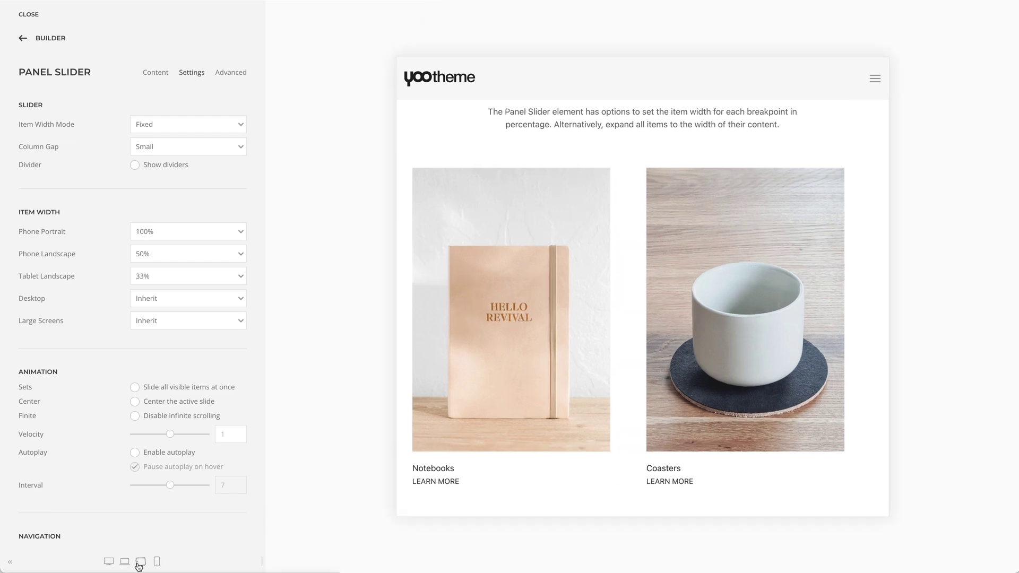
pyautogui.click(110, 565)
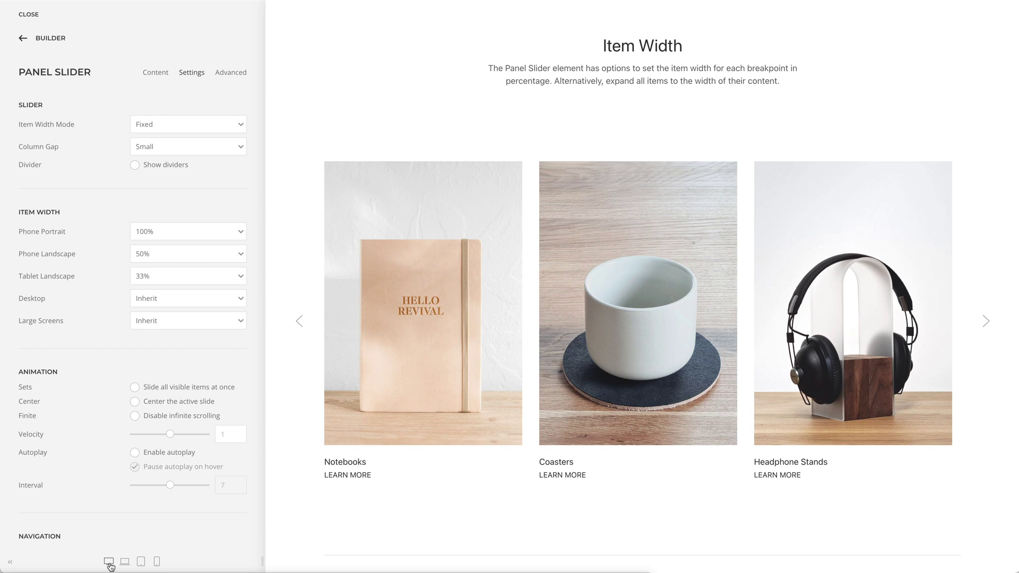
# Step: Set Item Width Mode to Auto and slide the Item Width slider back one item
pyautogui.click(199, 127)
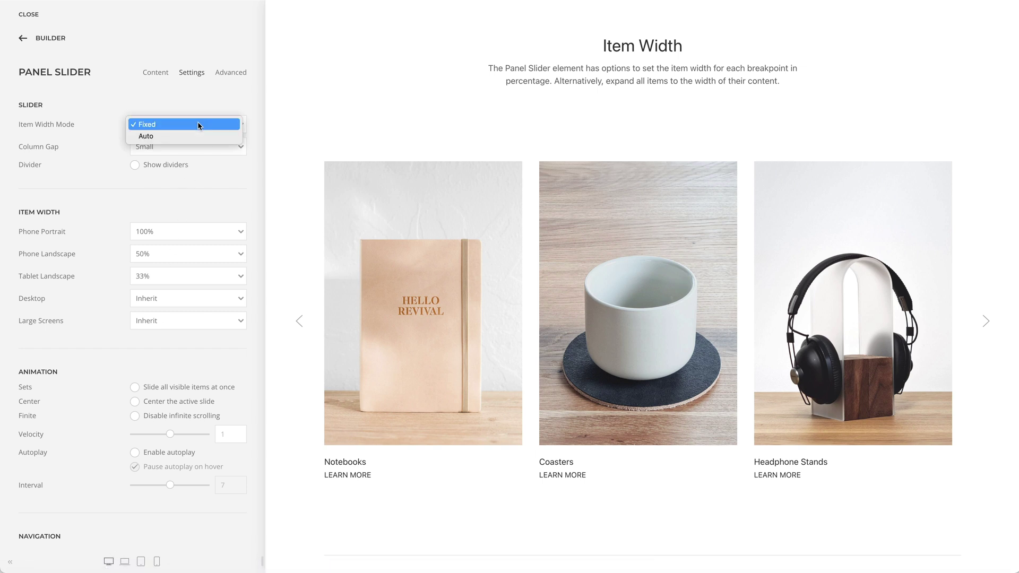
pyautogui.click(198, 136)
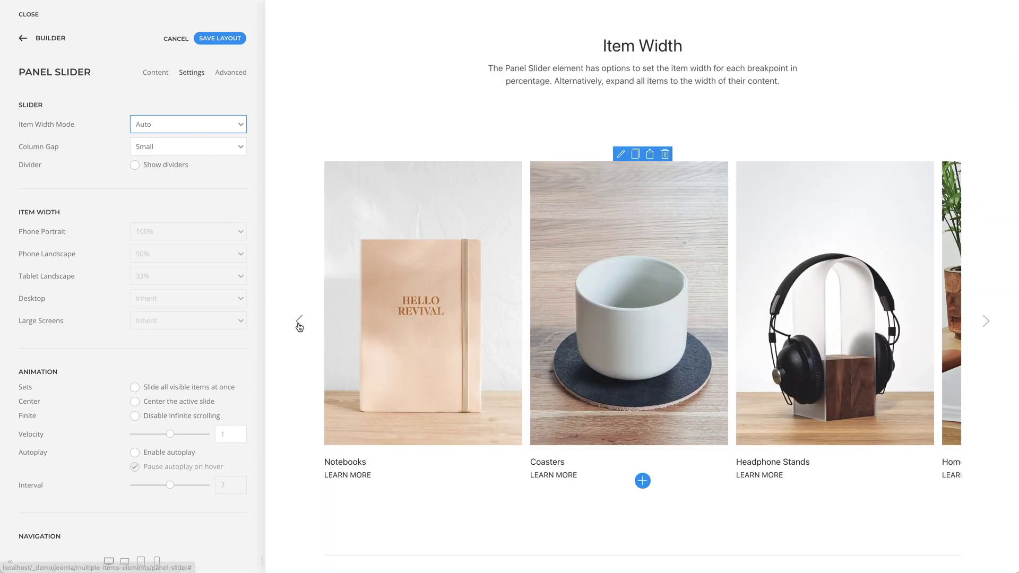
pyautogui.click(300, 322)
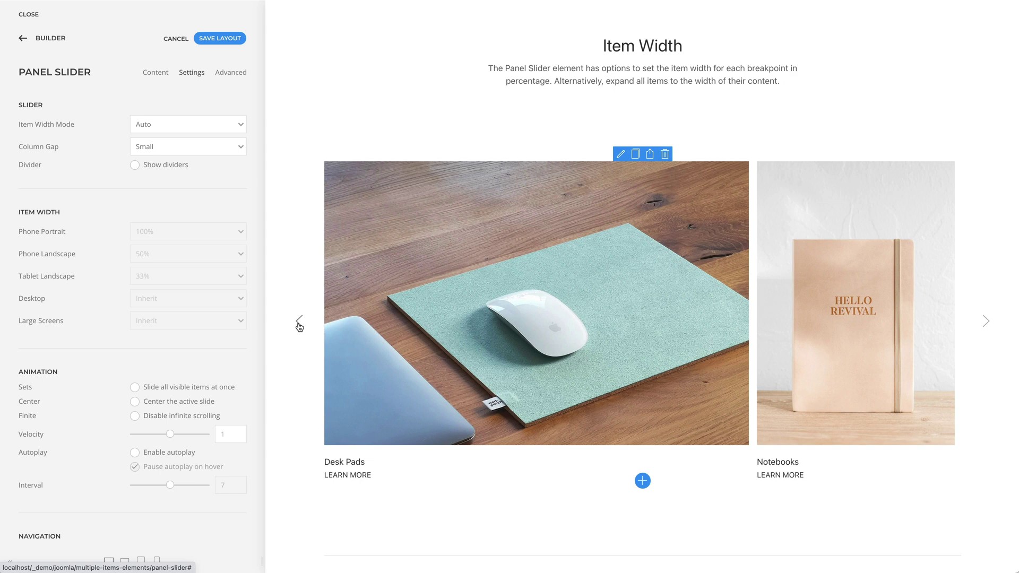
pyautogui.scroll(-7, 296, 345)
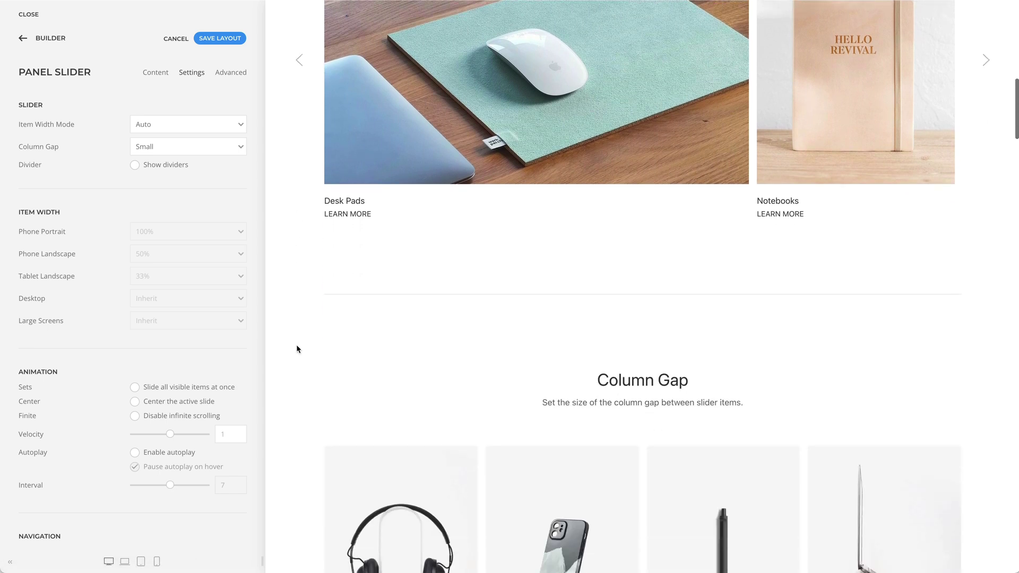
pyautogui.scroll(-3, 296, 345)
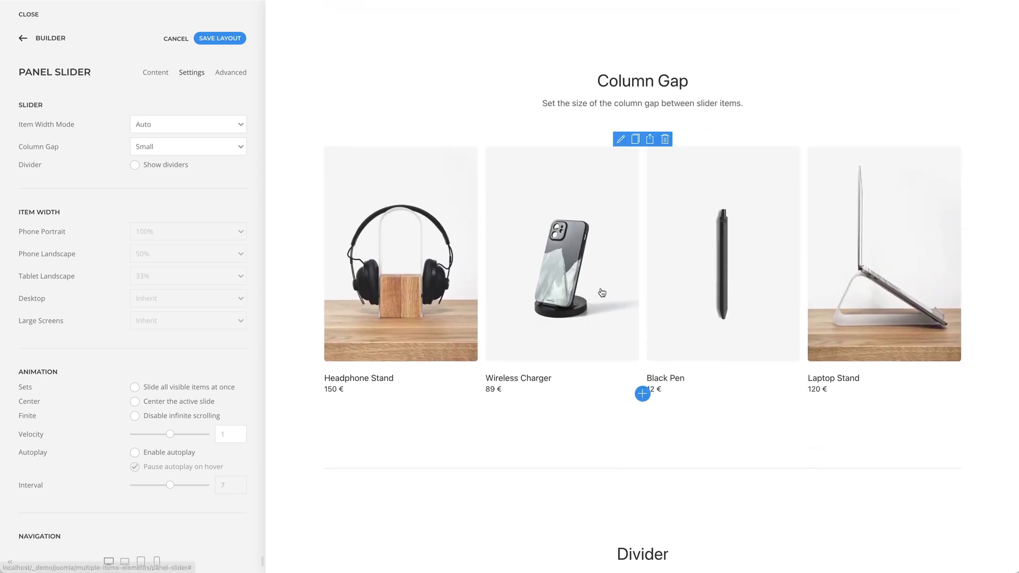
# Step: Open the Column Gap slider's settings and leave its Column Gap at Small
pyautogui.click(621, 139)
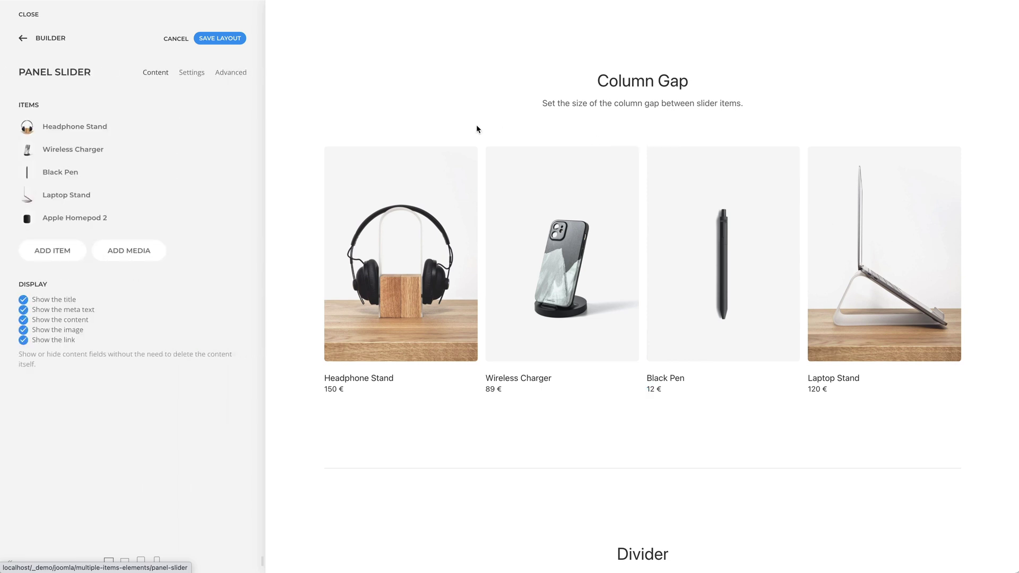
pyautogui.click(194, 75)
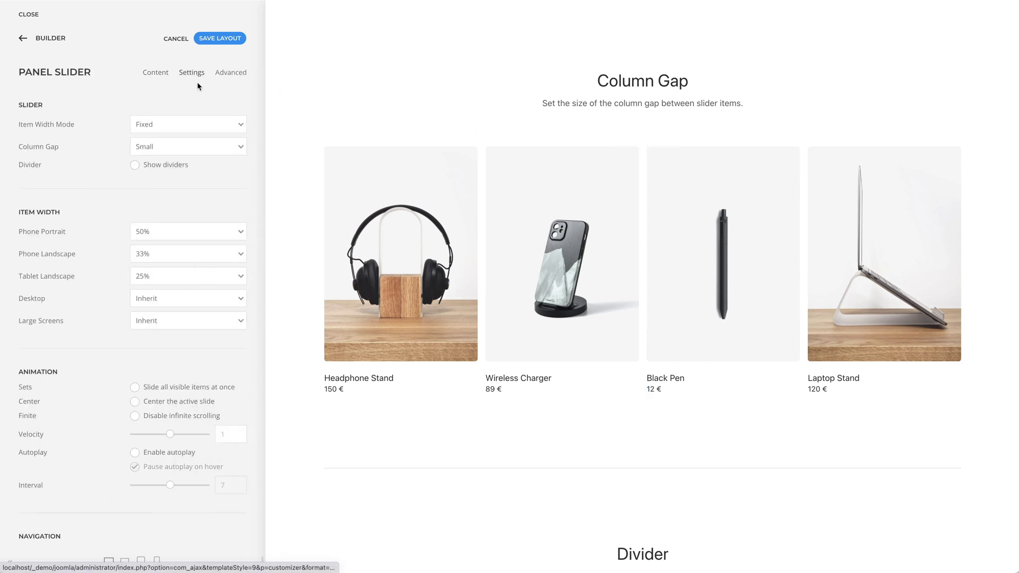
pyautogui.click(219, 148)
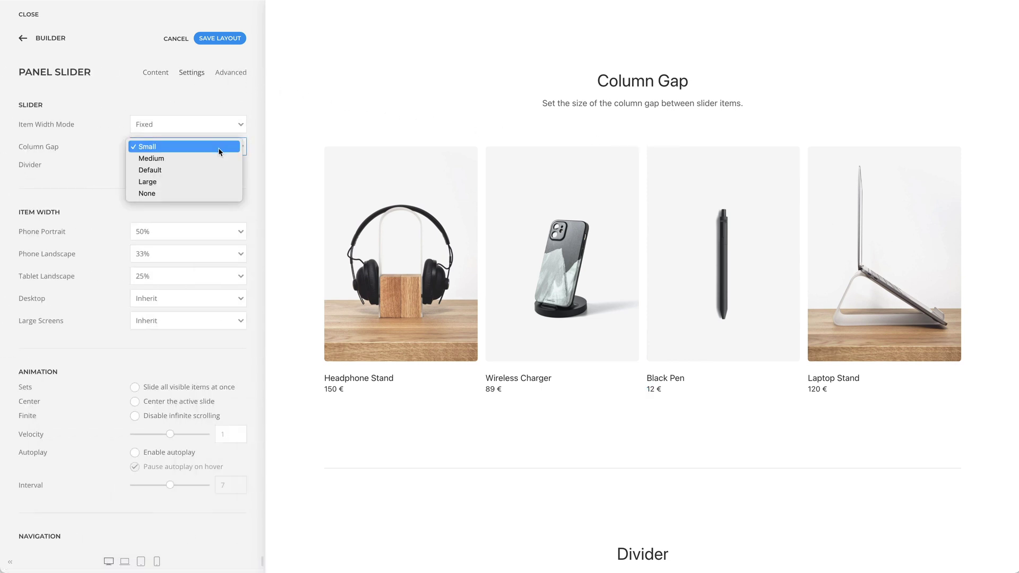
pyautogui.click(288, 140)
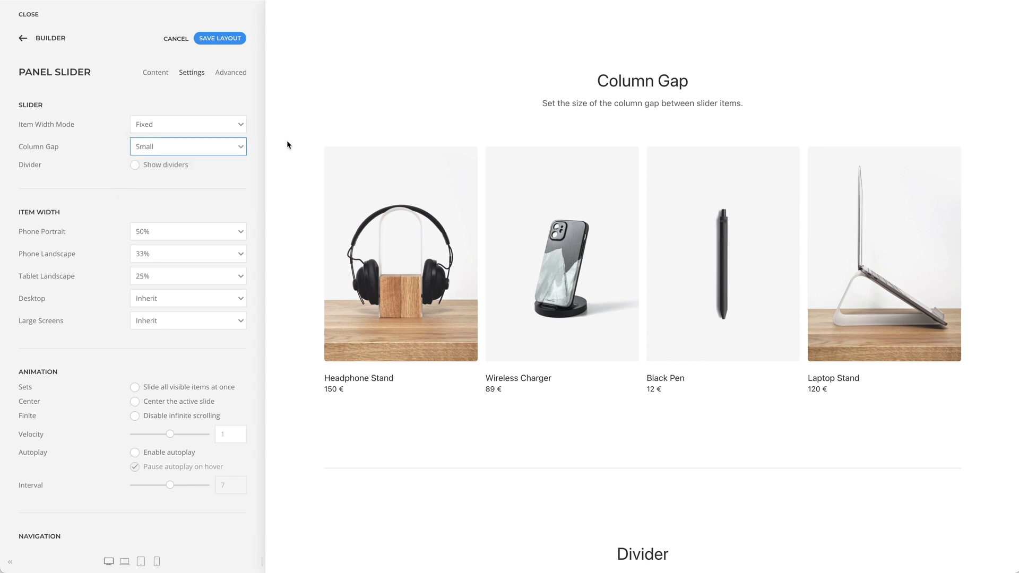
pyautogui.scroll(-8, 286, 140)
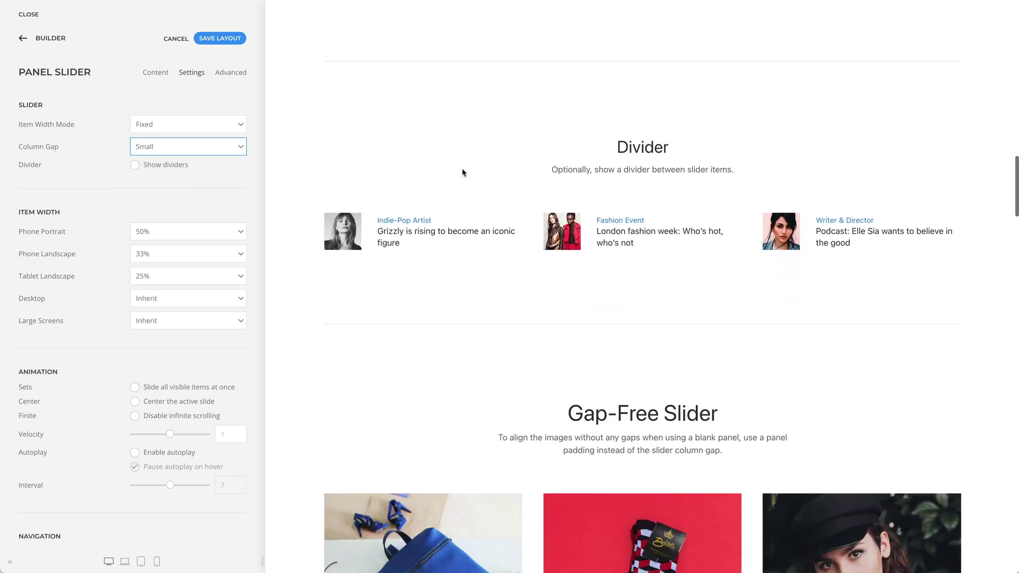
# Step: Enable Show dividers in the Divider slider's settings
pyautogui.click(617, 206)
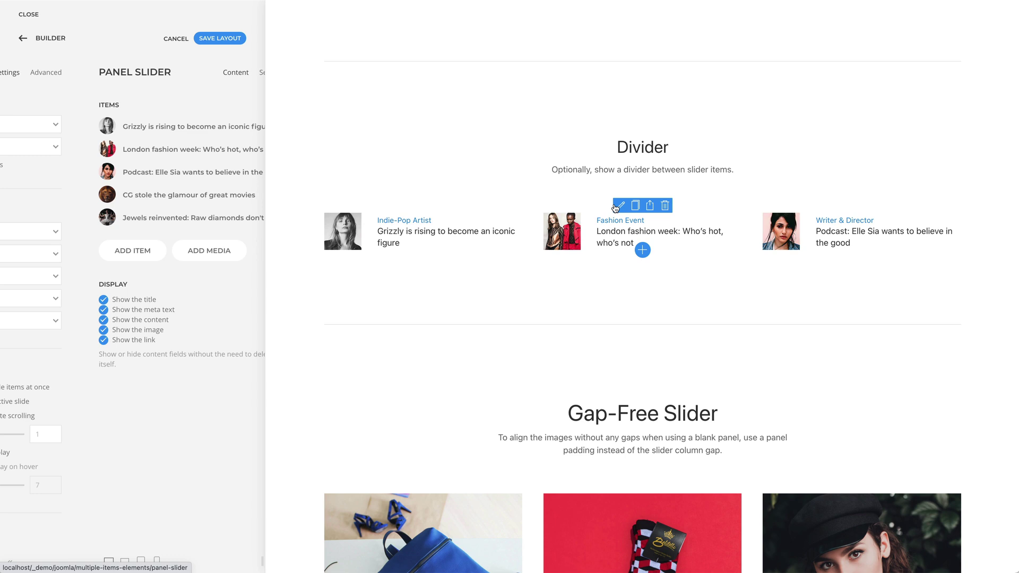
pyautogui.click(191, 73)
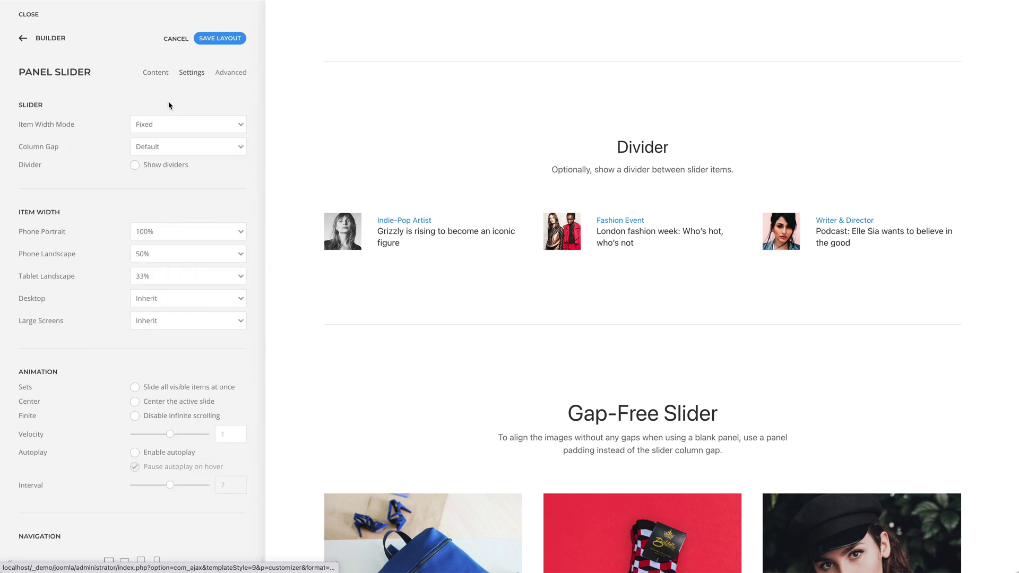
pyautogui.click(134, 165)
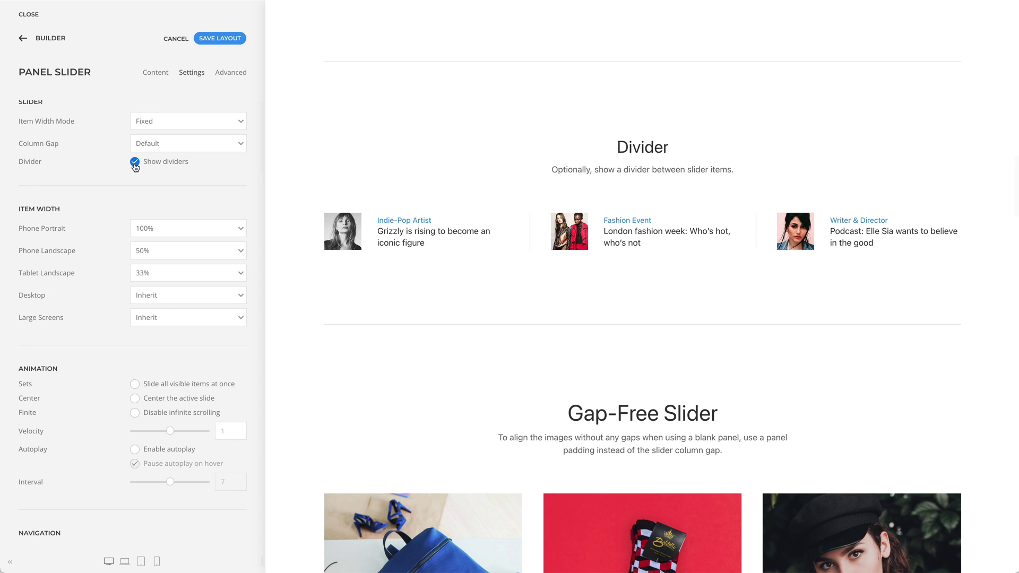
pyautogui.scroll(-6, 304, 158)
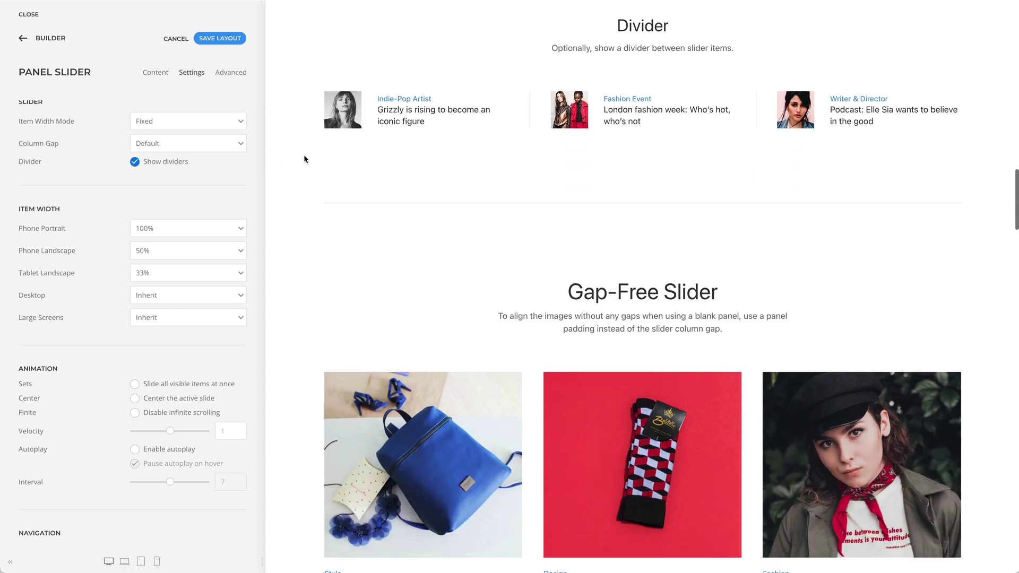
# Step: In the Gap-Free Slider's settings, keep panel style None and set Panel Padding to Default
pyautogui.moveTo(622, 147)
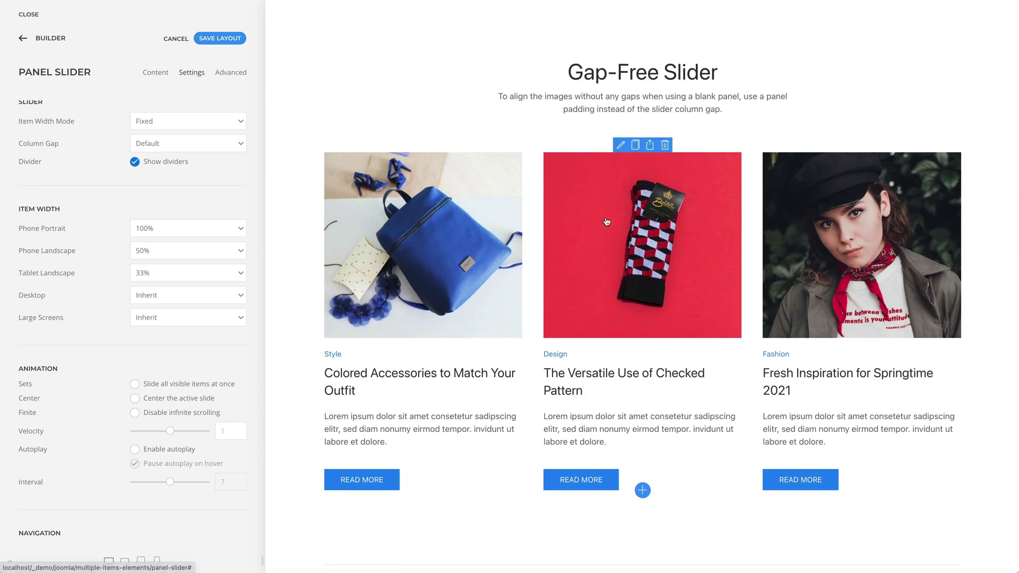
pyautogui.click(622, 148)
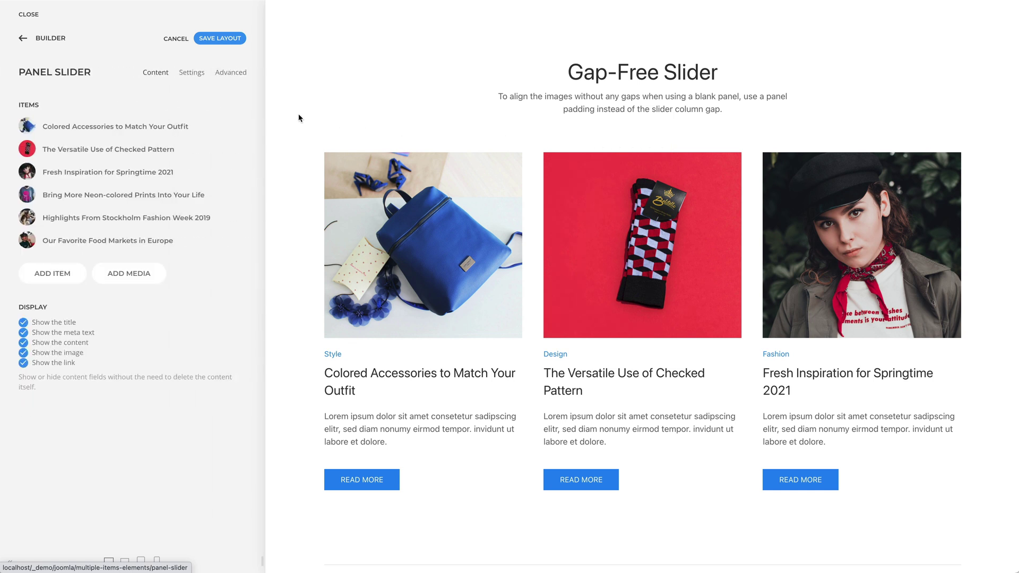
pyautogui.click(193, 76)
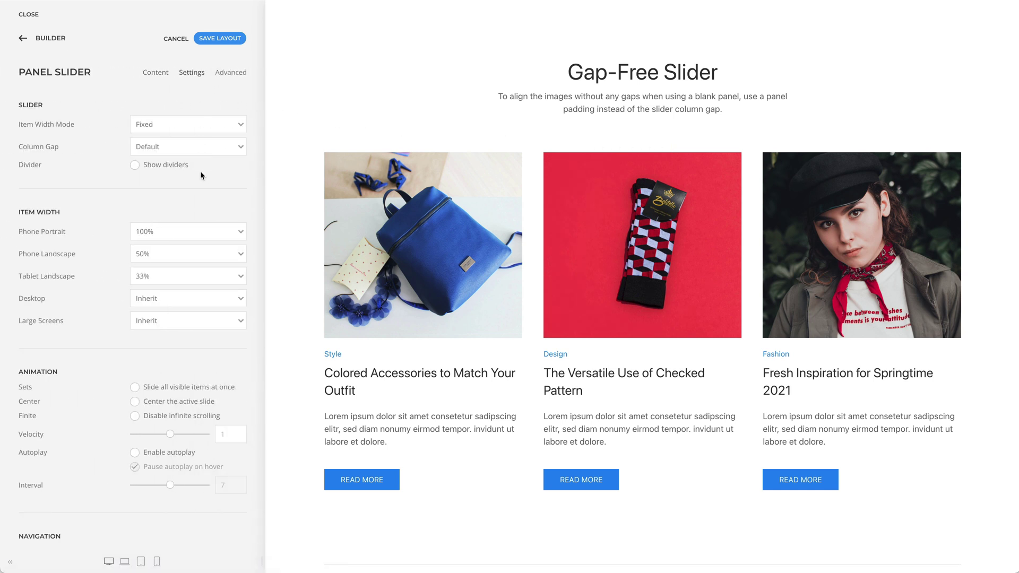
pyautogui.scroll(-7, 199, 171)
pyautogui.scroll(-6, 200, 171)
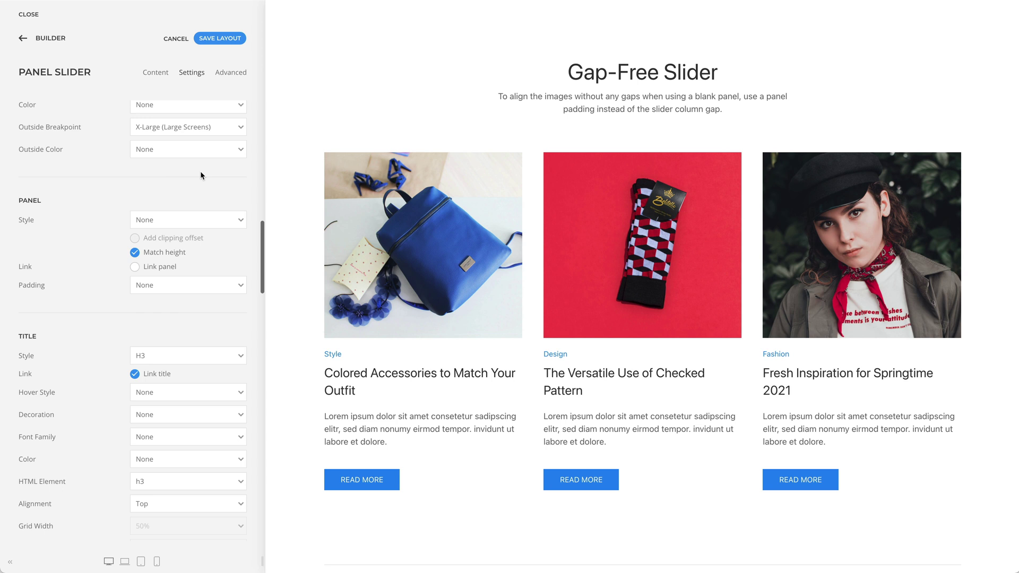
pyautogui.click(218, 220)
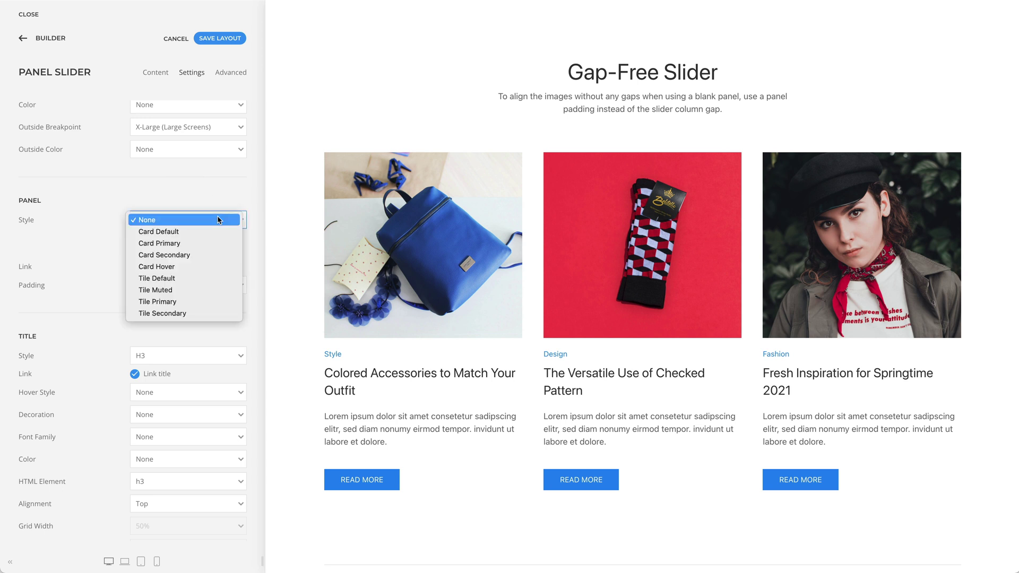
pyautogui.click(259, 220)
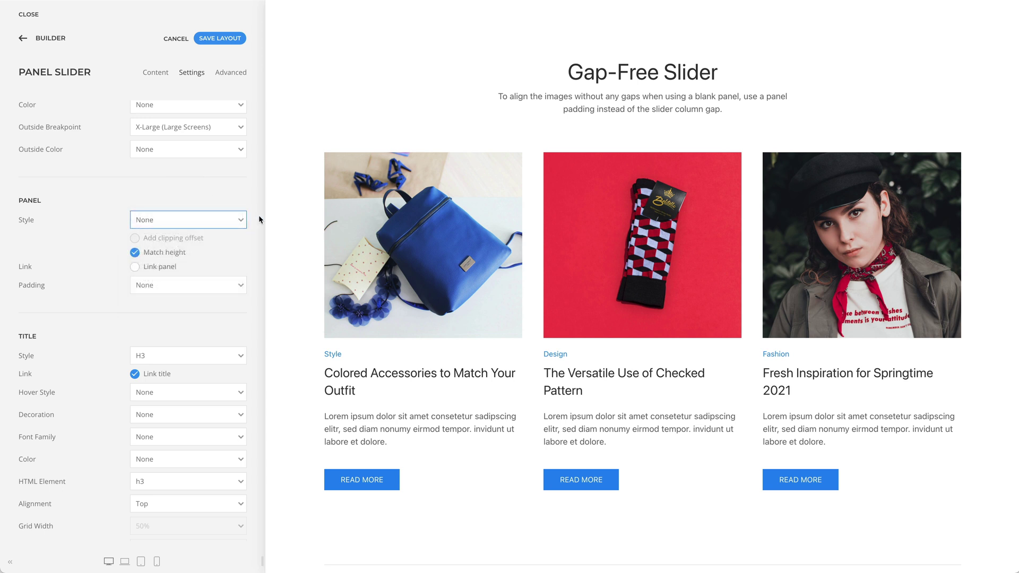
pyautogui.click(226, 285)
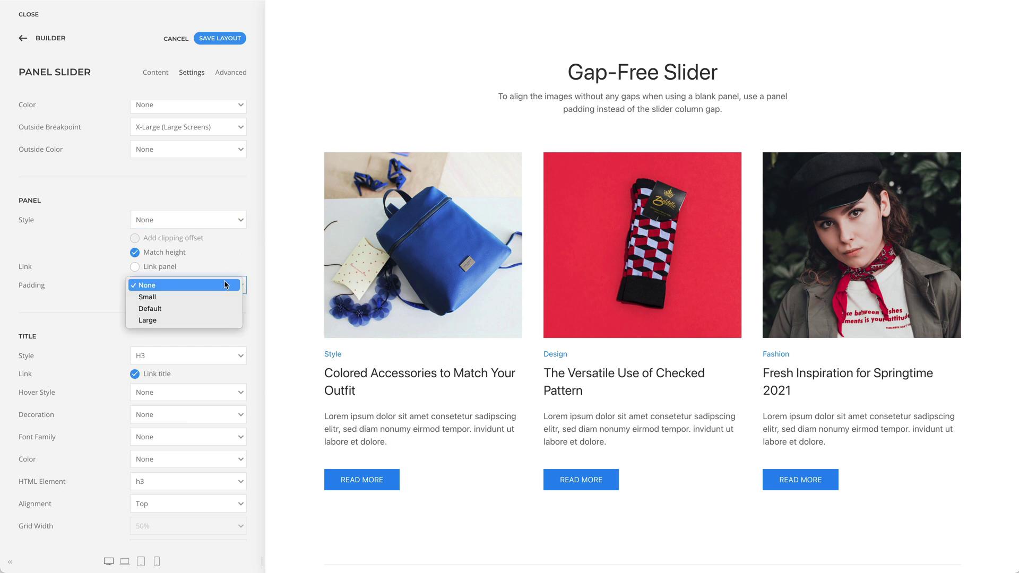
pyautogui.click(221, 308)
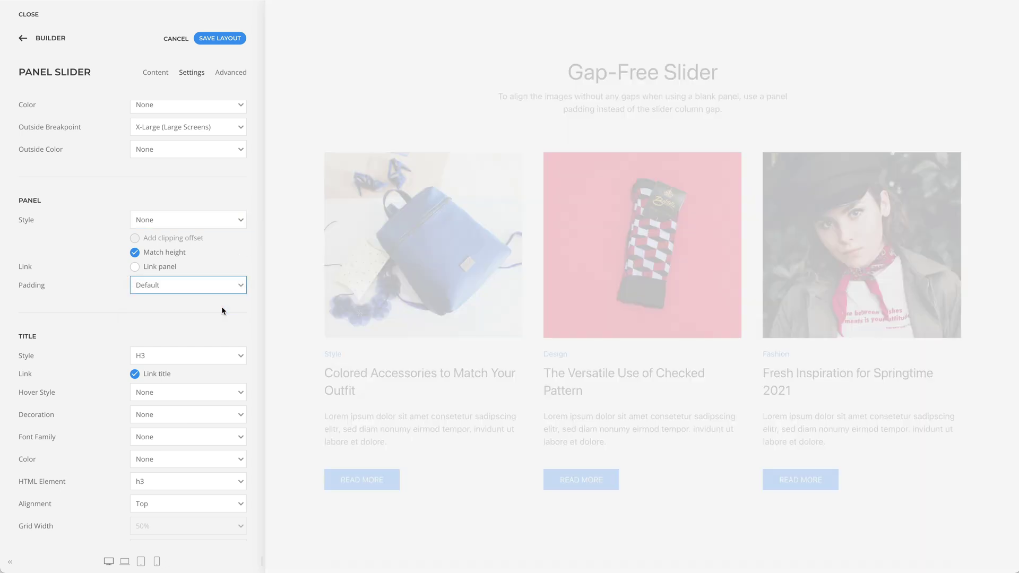
# Step: Set the Gap-Free Slider's Column Gap to None so images sit edge to edge
pyautogui.scroll(15, 222, 307)
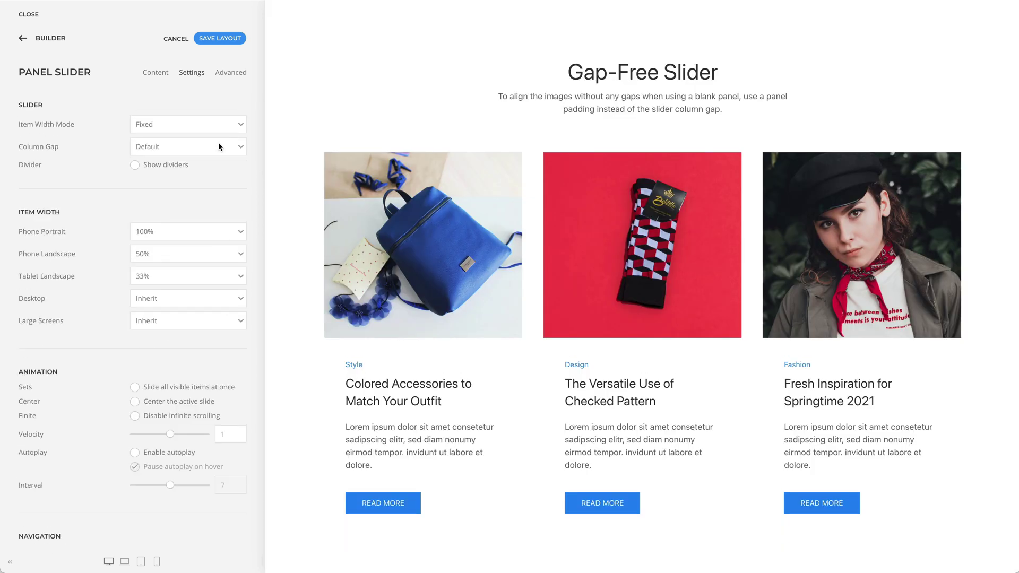
pyautogui.click(218, 147)
pyautogui.click(219, 166)
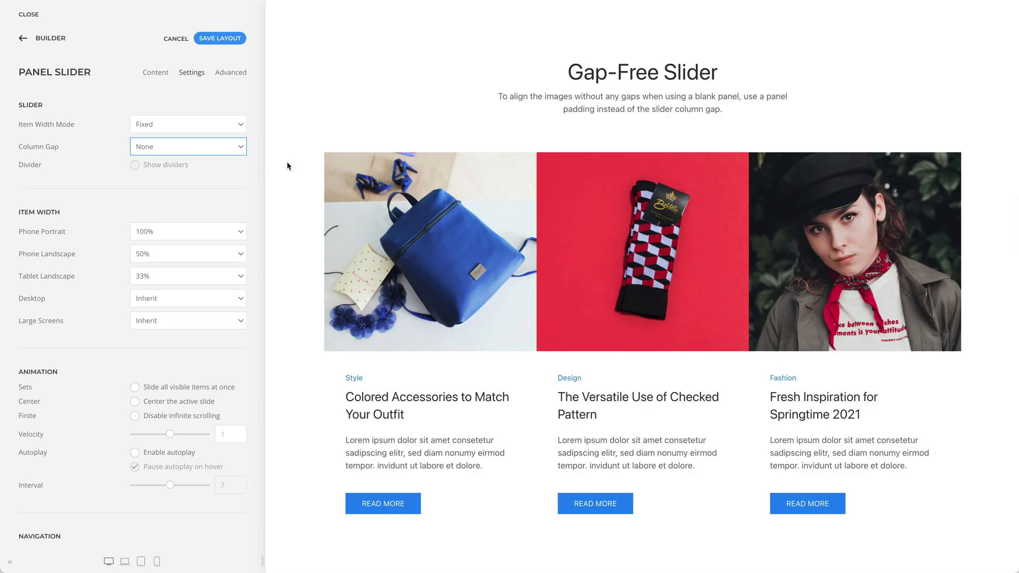
pyautogui.scroll(-10, 287, 165)
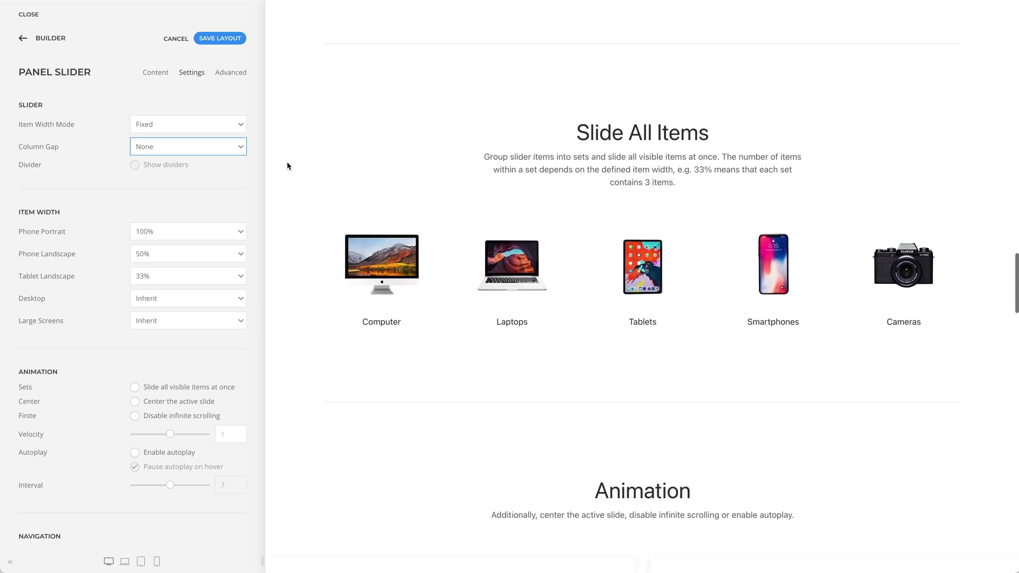
# Step: Open the Slide All Items slider's settings and drag through its items one at a time
pyautogui.moveTo(618, 255)
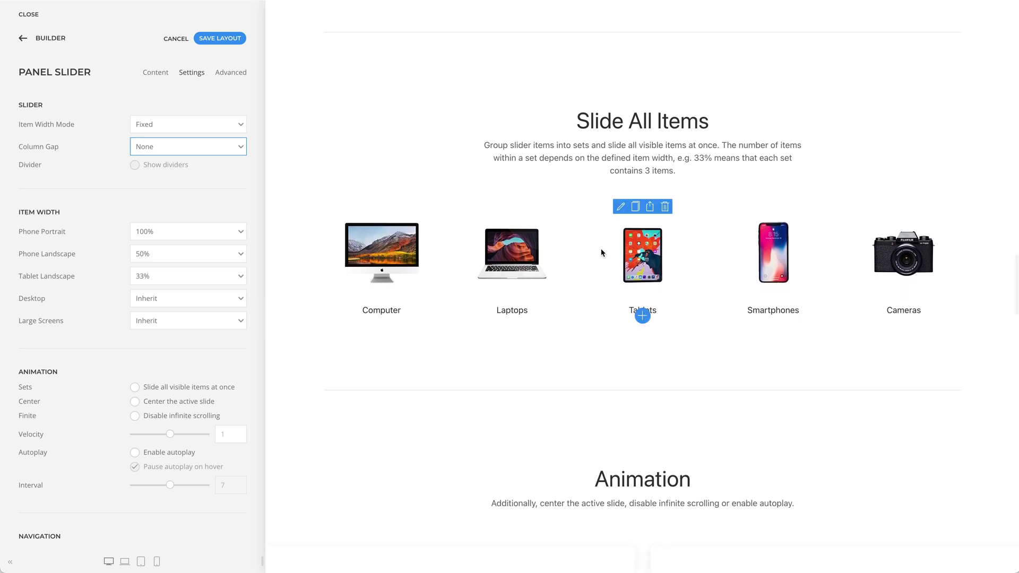
pyautogui.click(620, 207)
pyautogui.click(191, 73)
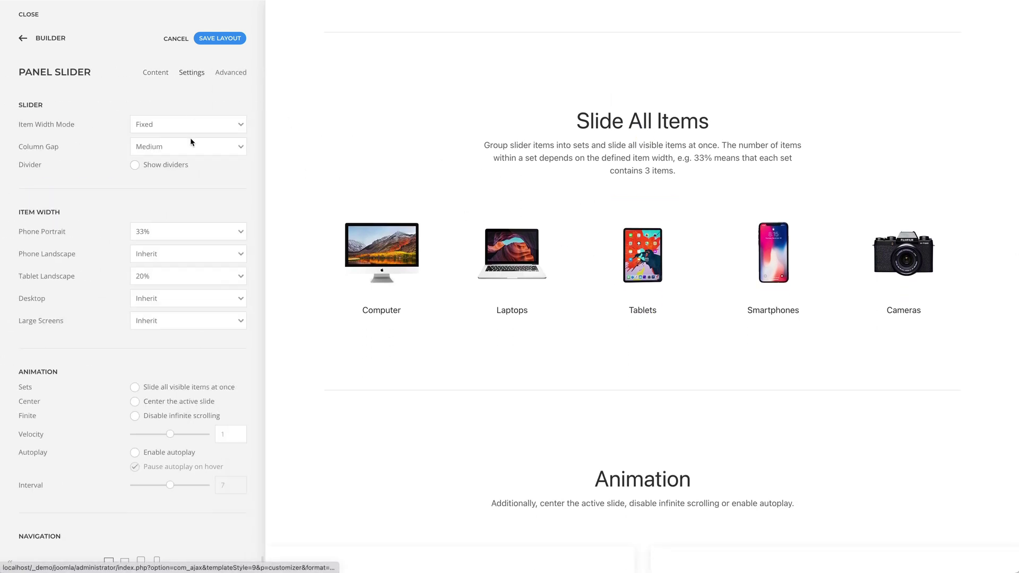
pyautogui.scroll(-5, 192, 143)
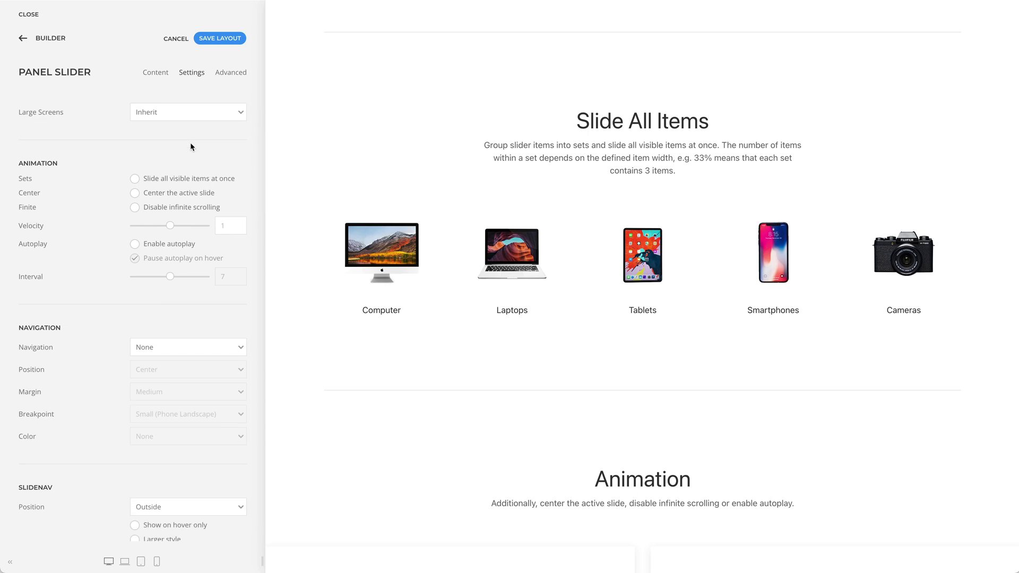
pyautogui.moveTo(768, 277); pyautogui.dragTo(536, 277)
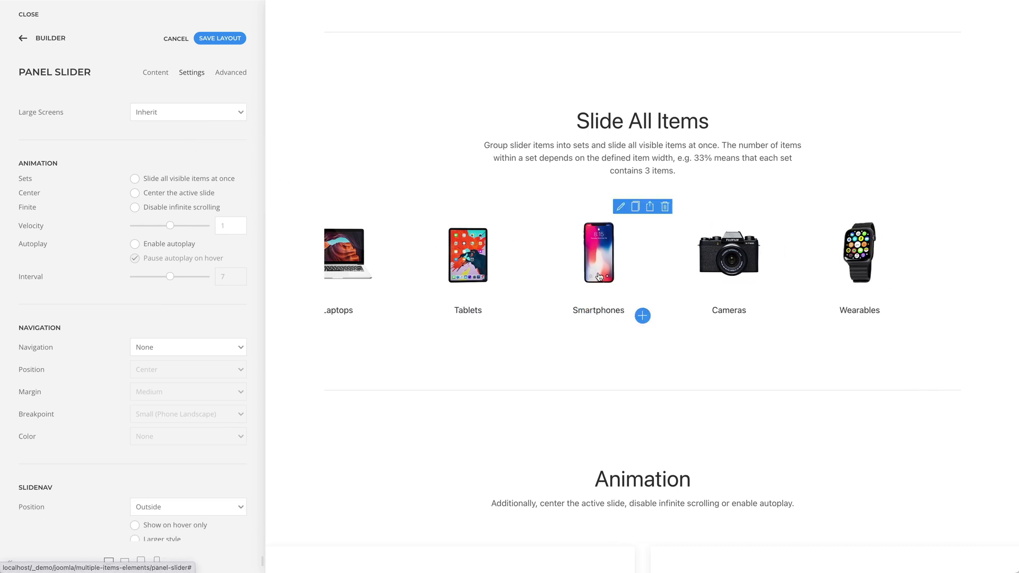
pyautogui.moveTo(641, 277); pyautogui.dragTo(523, 275)
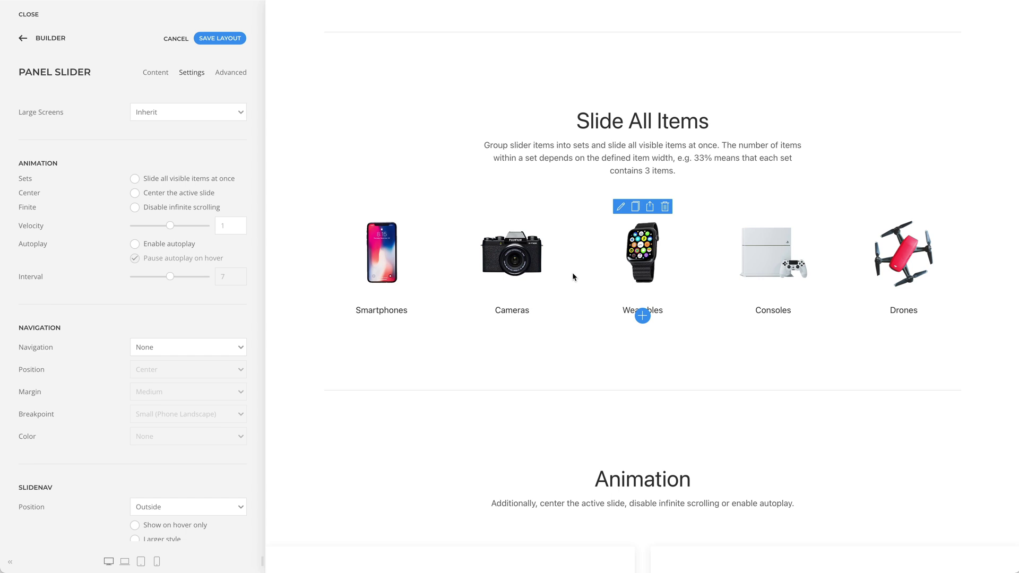
pyautogui.moveTo(655, 273); pyautogui.dragTo(538, 274)
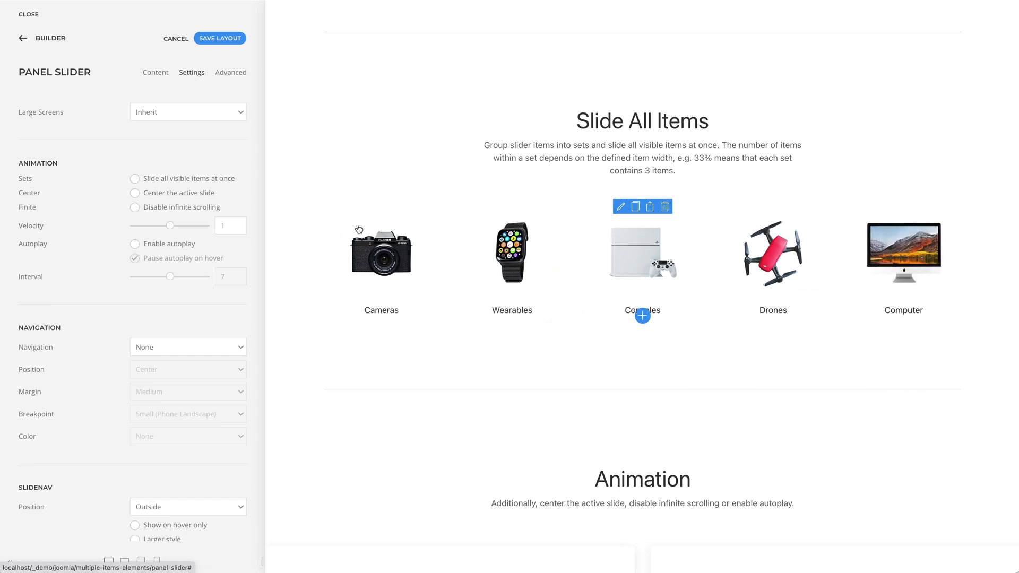
# Step: Enable Sets so all visible items slide at once, and test it by dragging
pyautogui.click(183, 178)
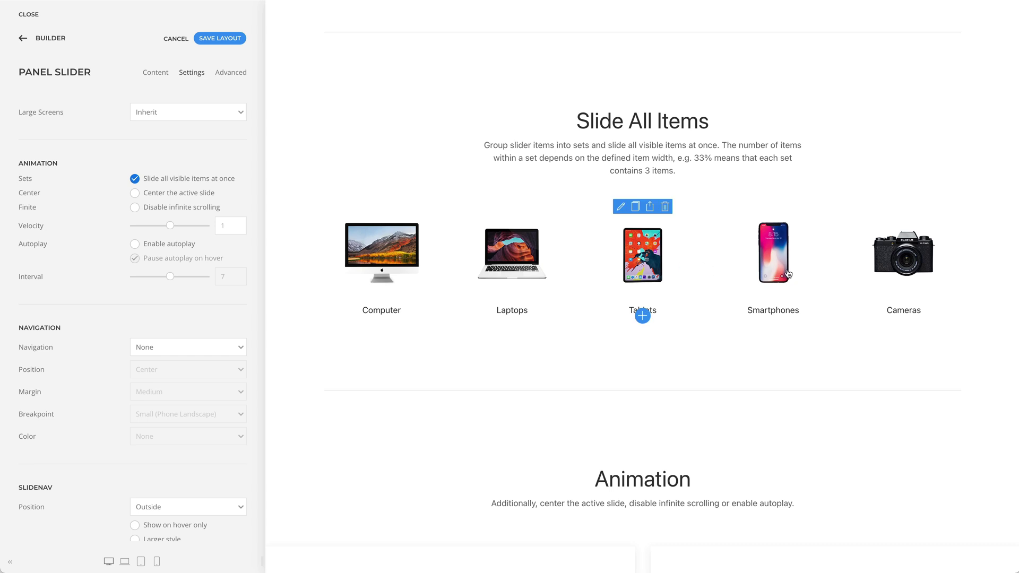
pyautogui.moveTo(788, 273); pyautogui.dragTo(578, 273)
pyautogui.scroll(3, 256, 249)
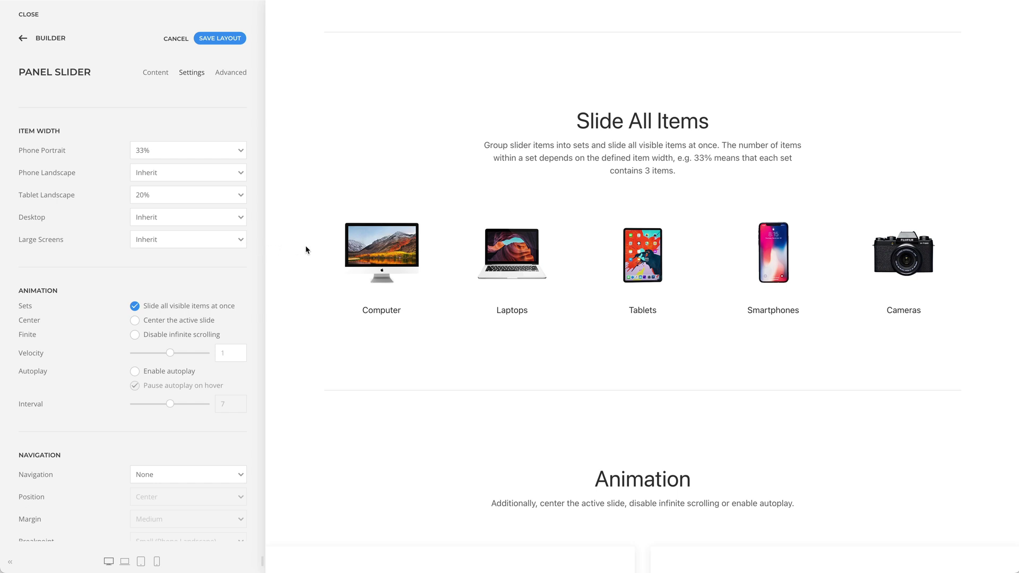
pyautogui.scroll(-7, 305, 250)
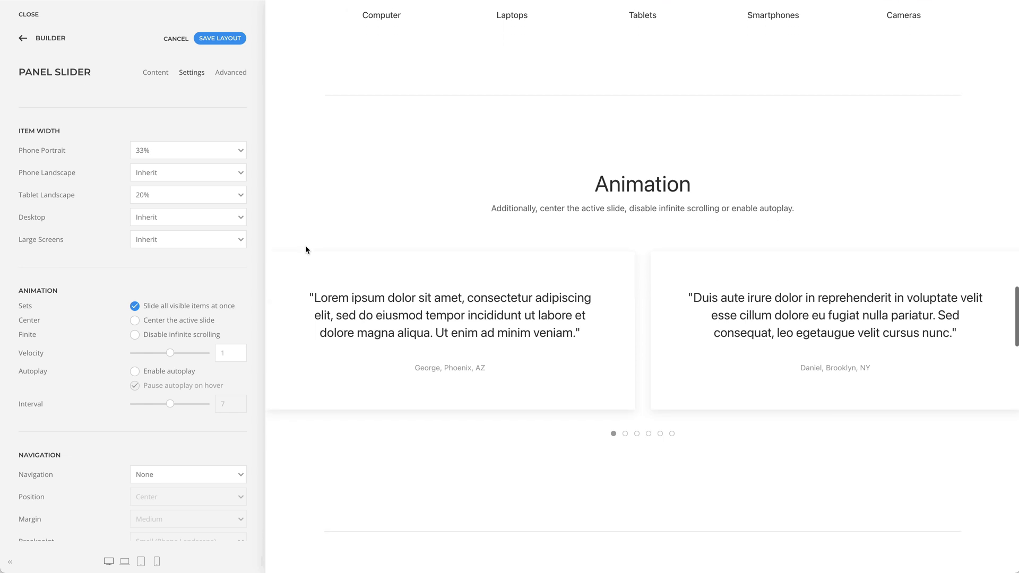
# Step: Tick Center the active slide and Enable autoplay in the Animation slider's settings
pyautogui.moveTo(515, 256)
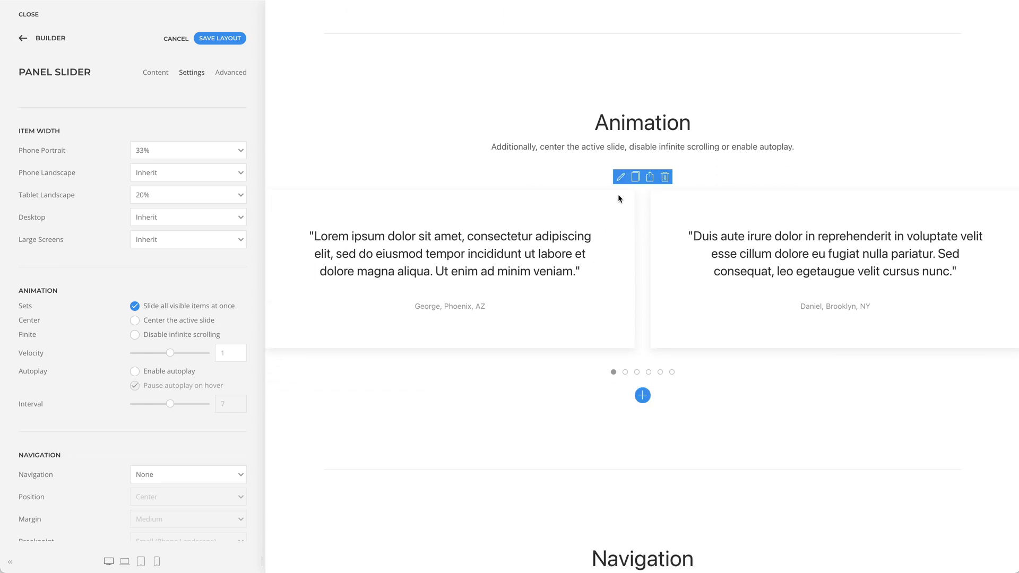
pyautogui.click(620, 177)
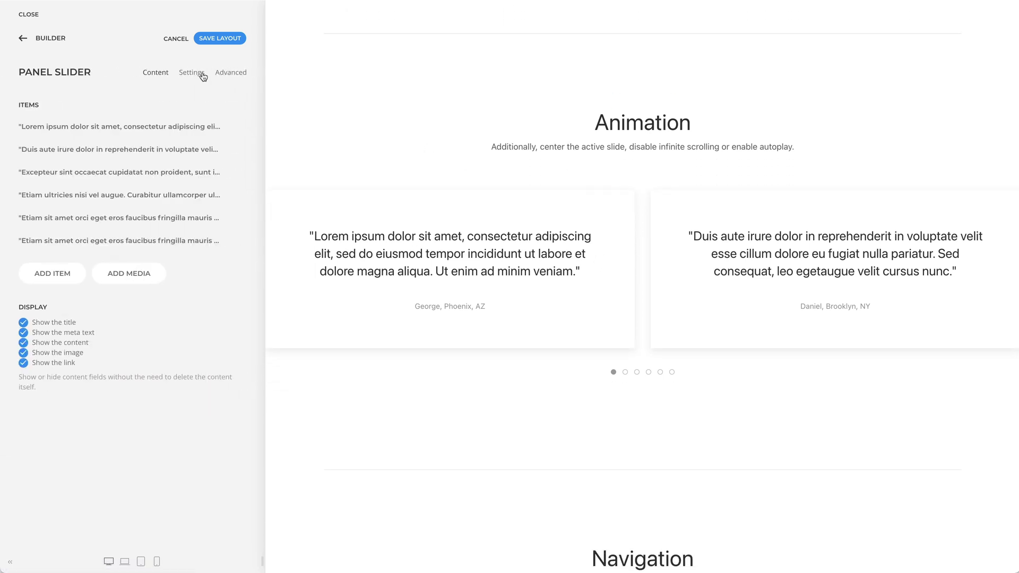
pyautogui.click(203, 76)
pyautogui.scroll(-1, 206, 153)
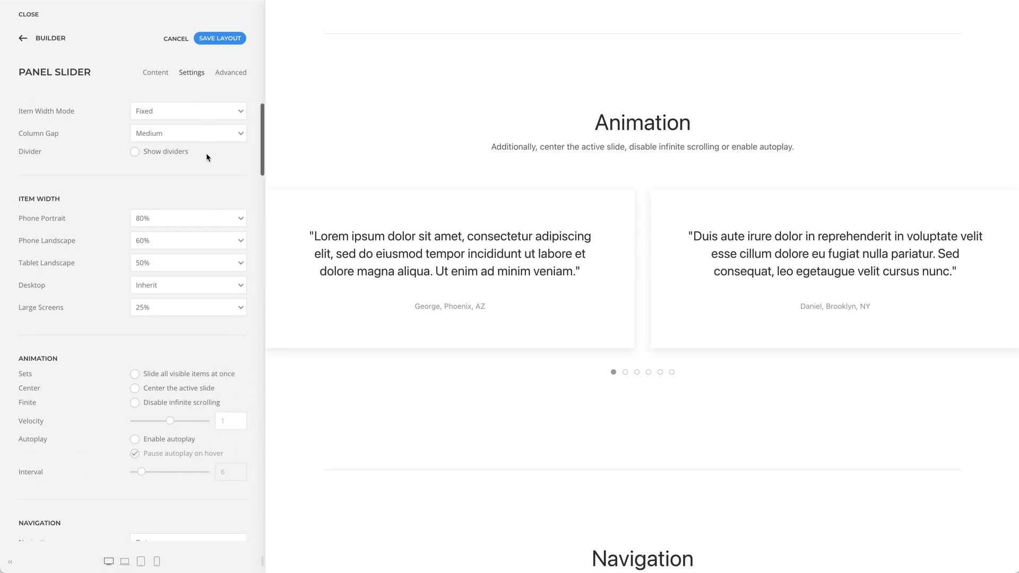
pyautogui.scroll(-2, 205, 155)
pyautogui.click(148, 269)
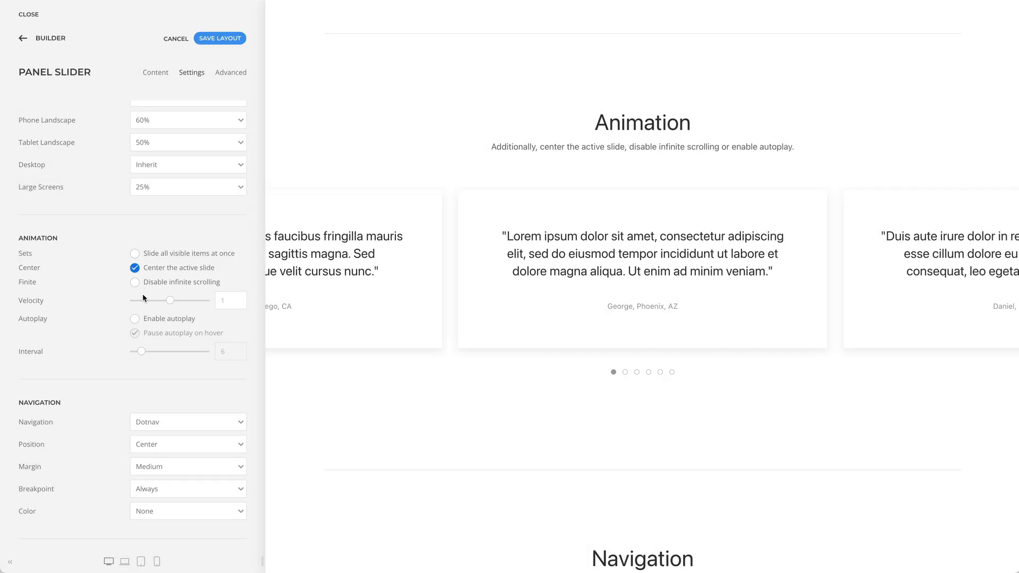
pyautogui.click(135, 319)
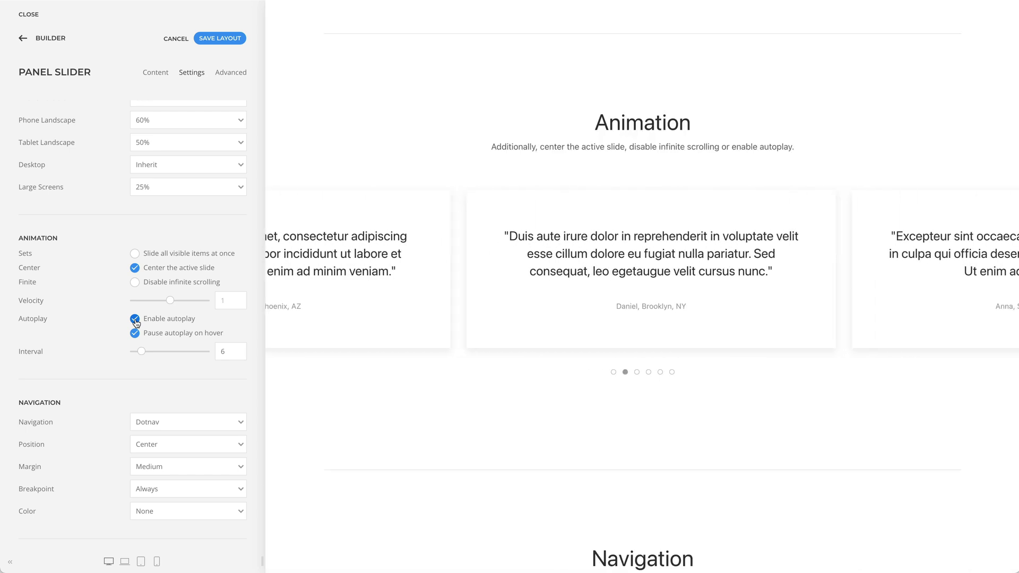
pyautogui.scroll(-9, 274, 322)
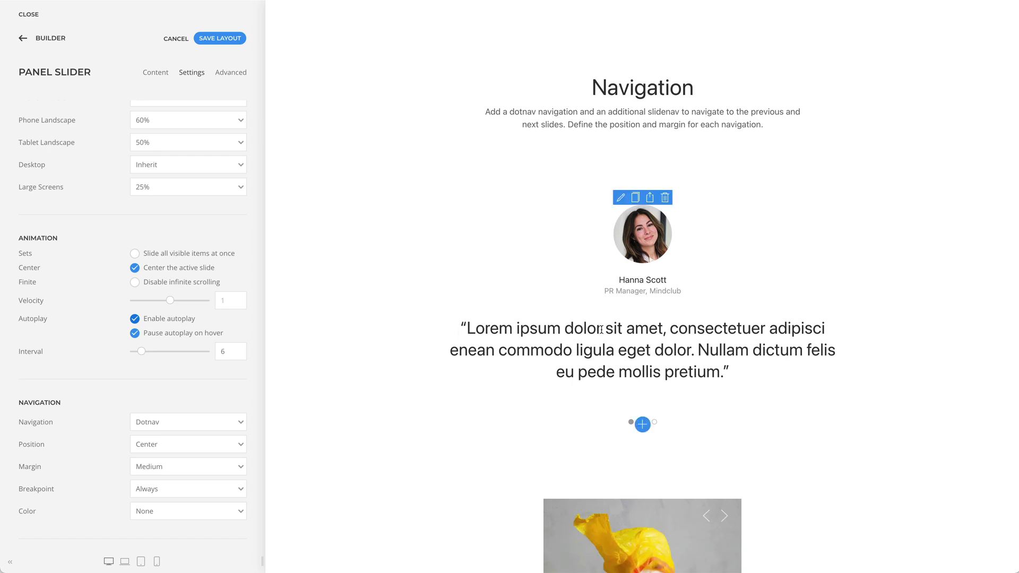
# Step: In the Navigation slider's settings, keep Navigation as Dotnav and Slidenav Position as none
pyautogui.click(621, 197)
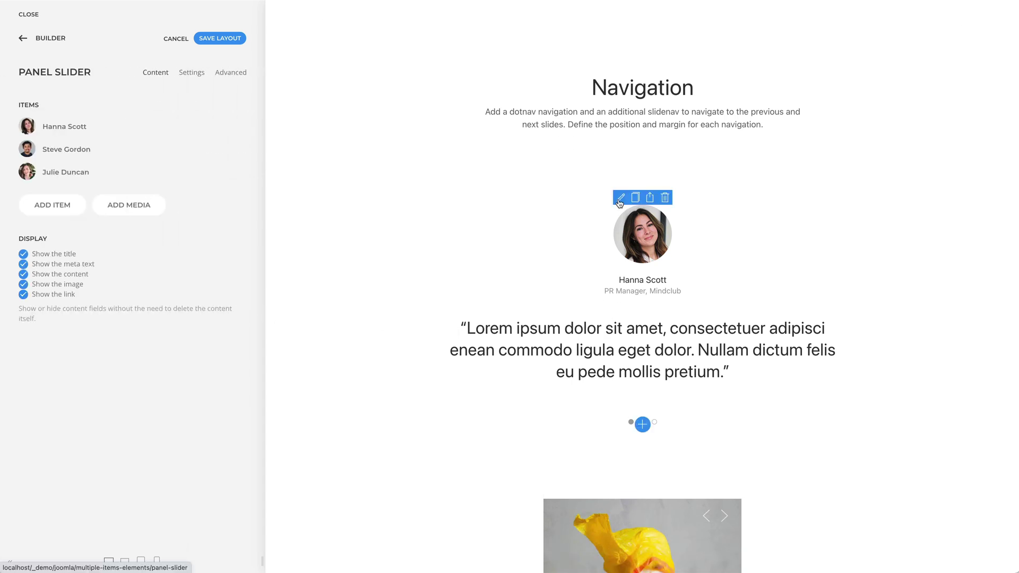
pyautogui.click(192, 72)
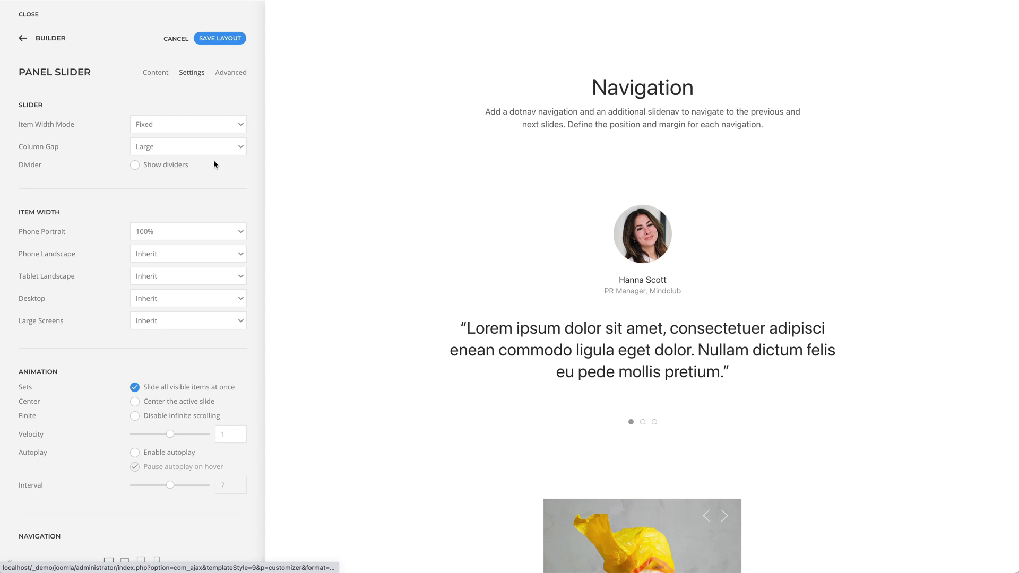
pyautogui.scroll(-2, 215, 165)
pyautogui.scroll(-6, 215, 165)
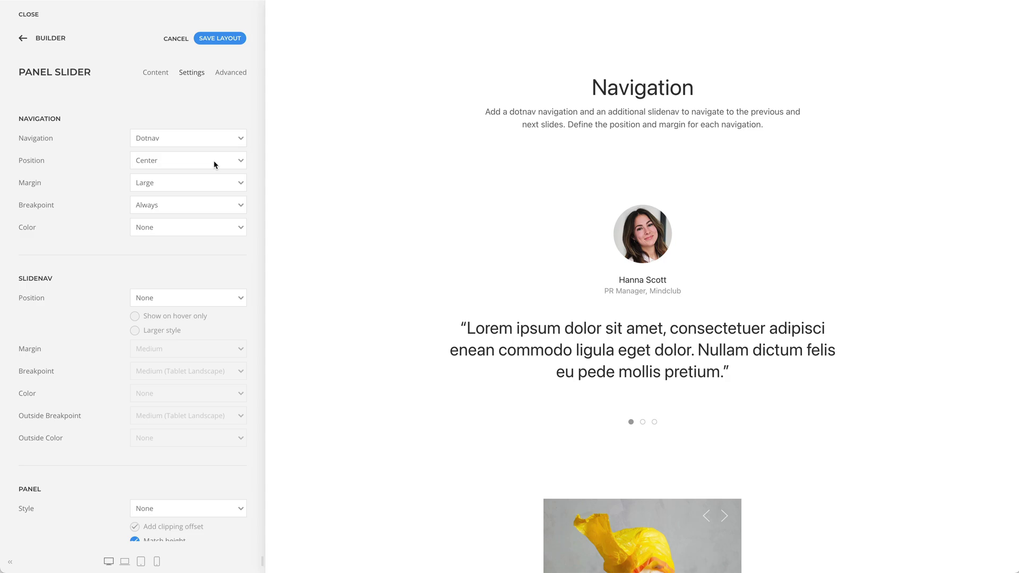
pyautogui.click(216, 139)
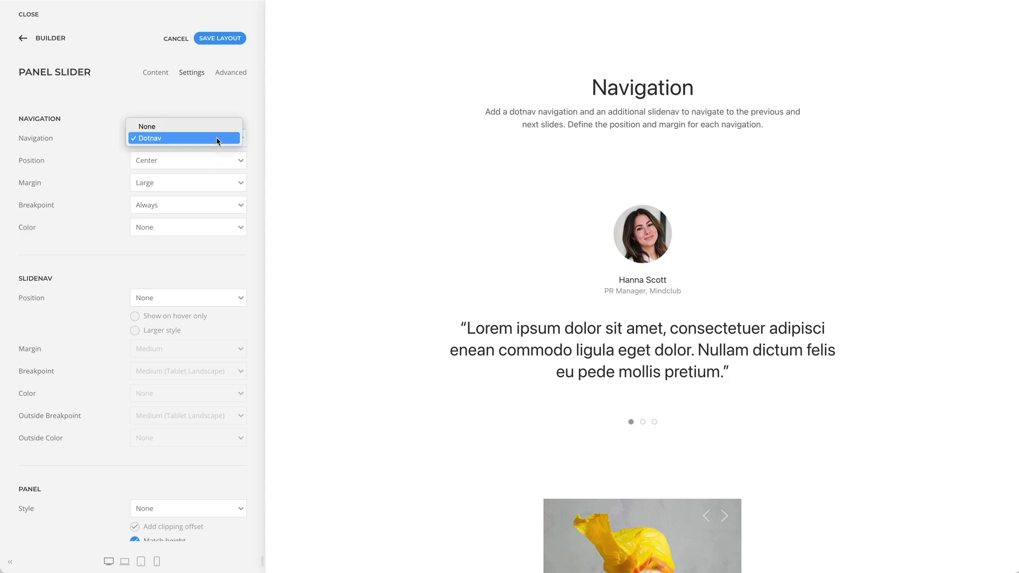
pyautogui.click(255, 136)
pyautogui.click(234, 300)
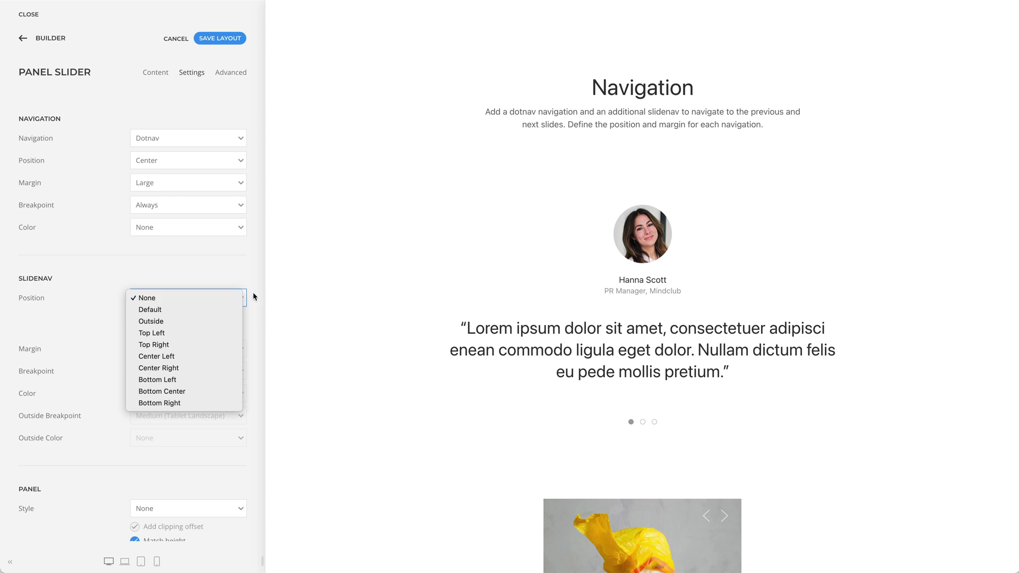
pyautogui.click(252, 292)
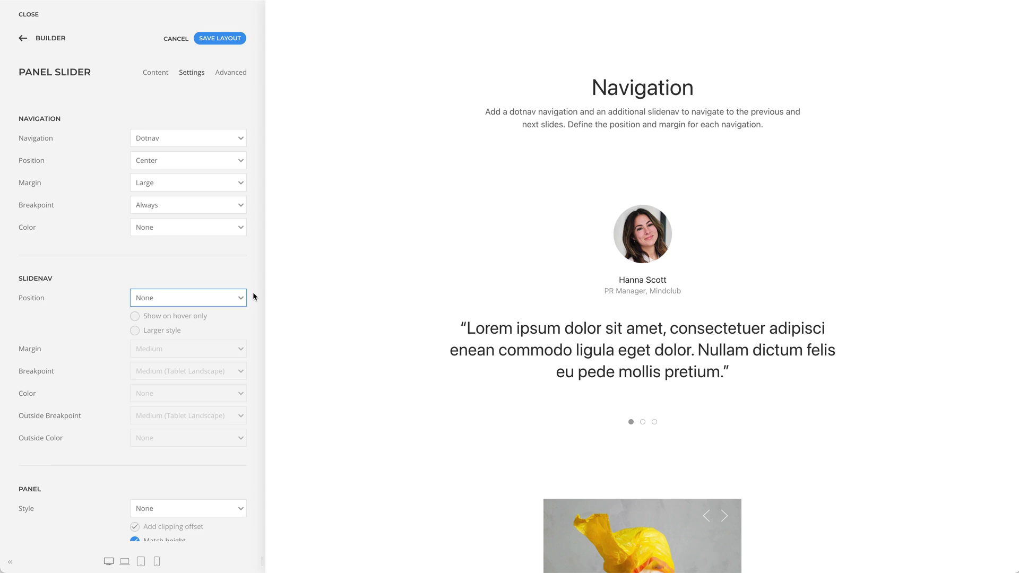
# Step: Jump to the third testimonial via its dotnav, then advance the image slider one slide
pyautogui.click(654, 423)
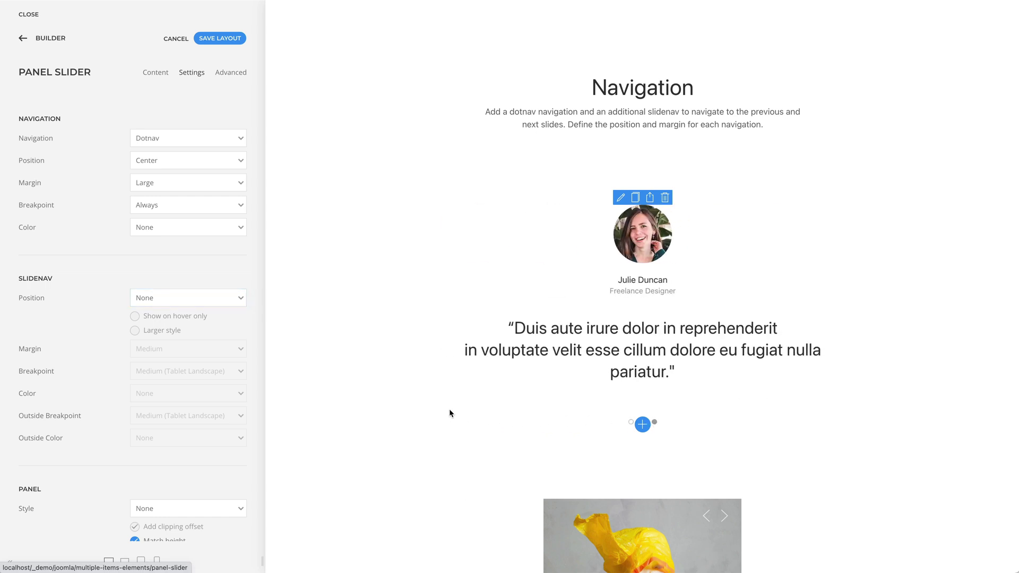
pyautogui.scroll(-3, 373, 408)
pyautogui.scroll(-3, 373, 409)
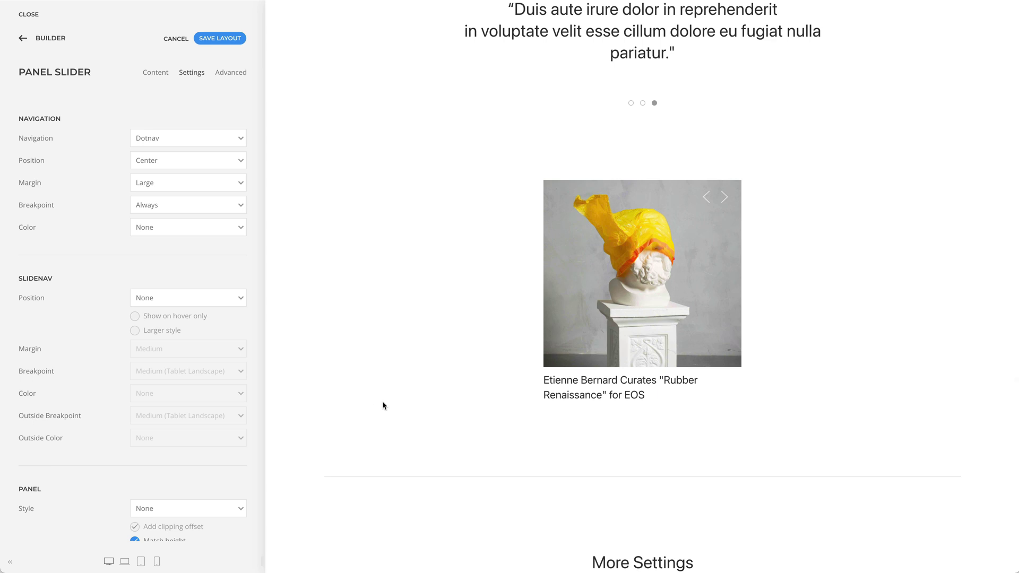
pyautogui.click(724, 202)
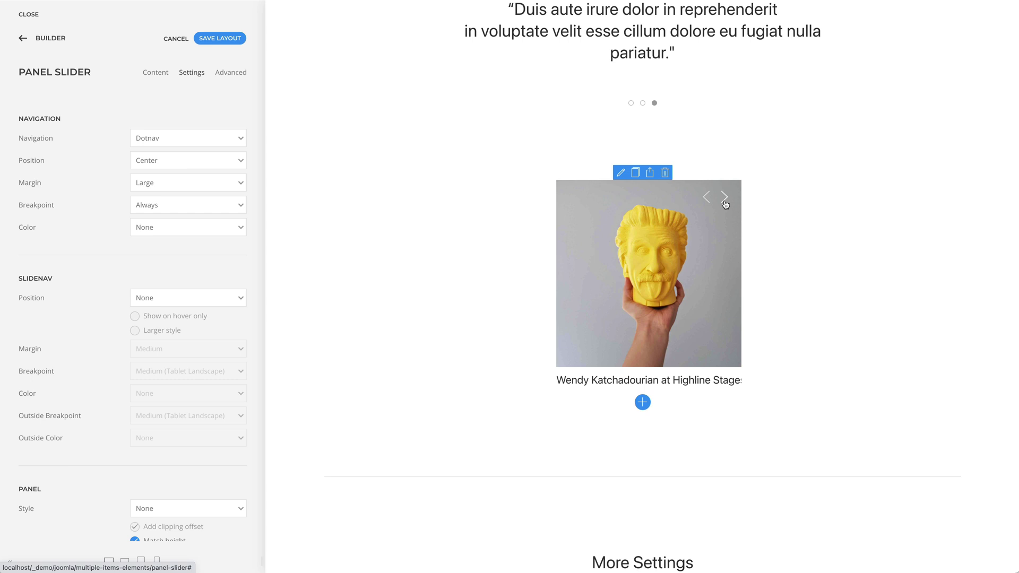
pyautogui.scroll(-3, 725, 205)
pyautogui.scroll(-7, 726, 204)
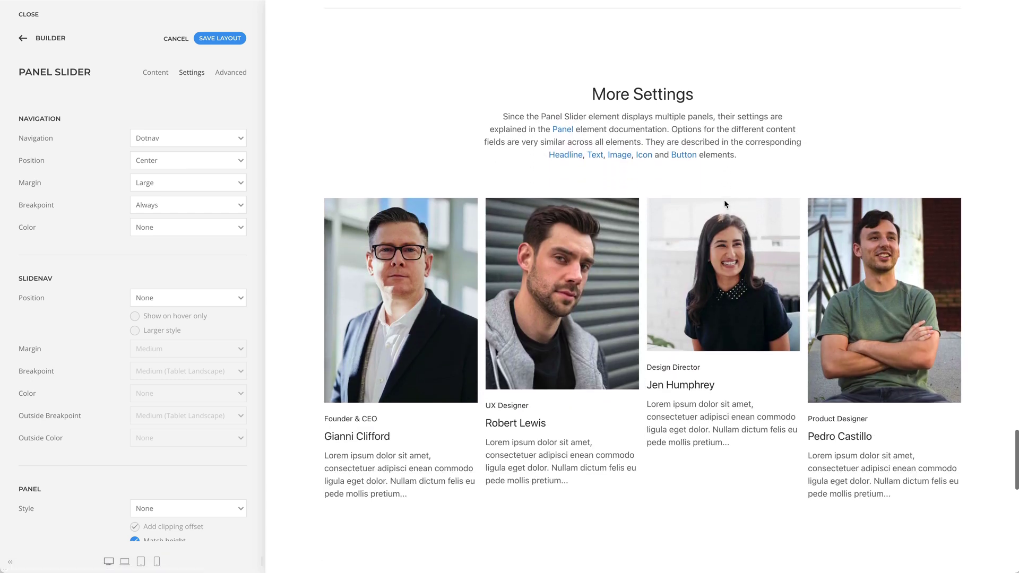
pyautogui.scroll(-8, 726, 205)
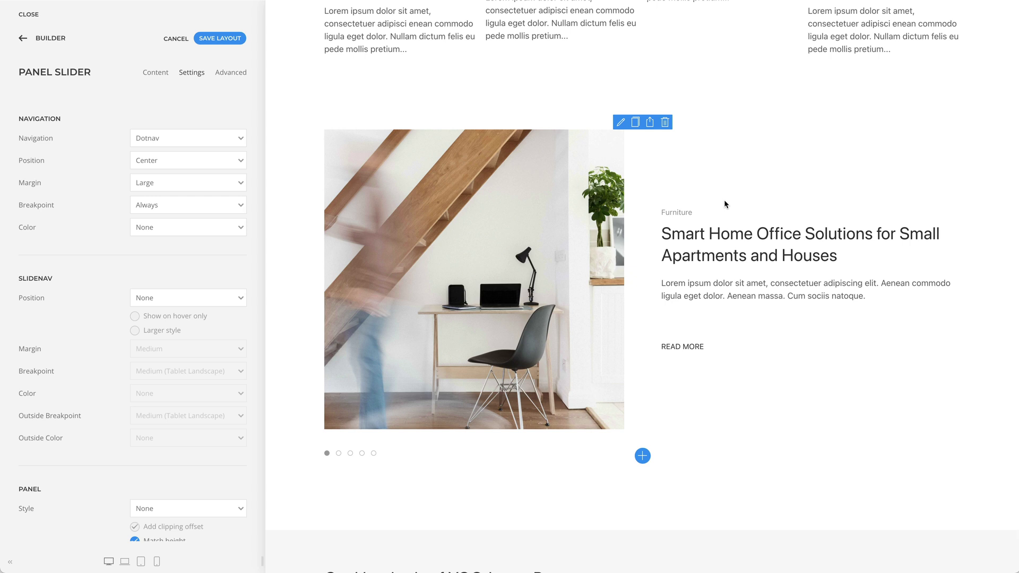
pyautogui.scroll(-7, 254, 215)
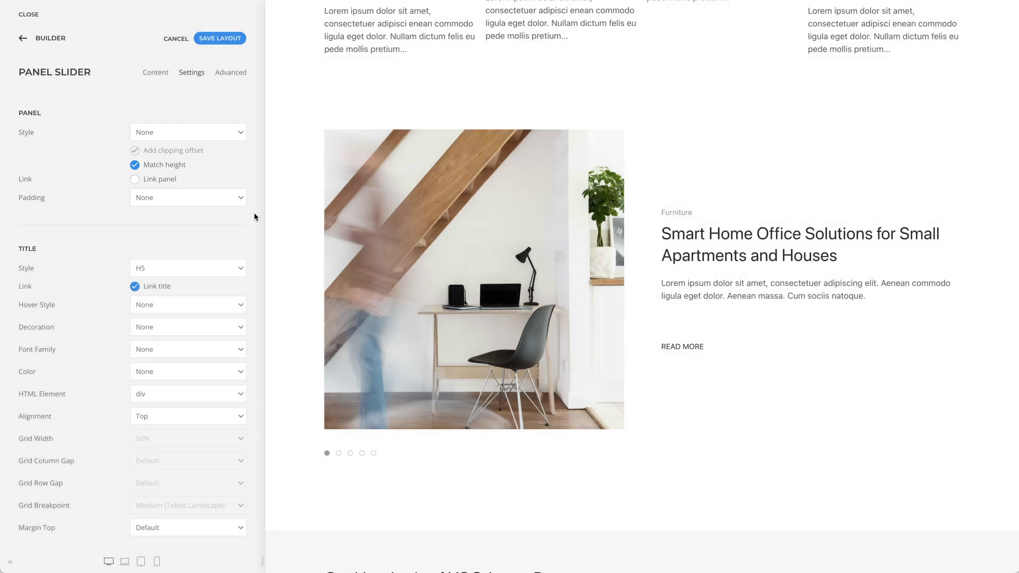
pyautogui.scroll(-2, 254, 214)
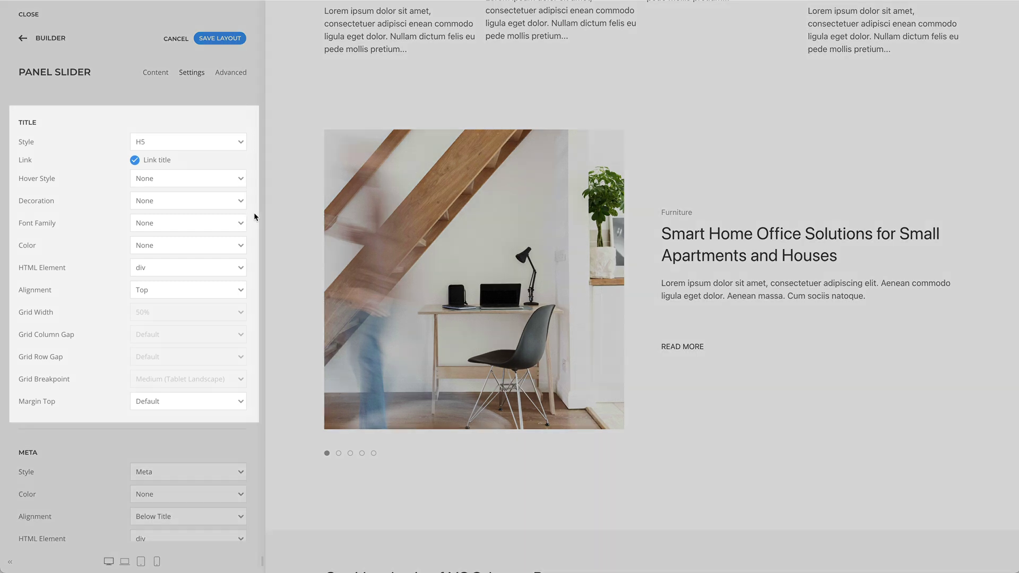
pyautogui.scroll(-6, 254, 212)
pyautogui.scroll(-3, 254, 216)
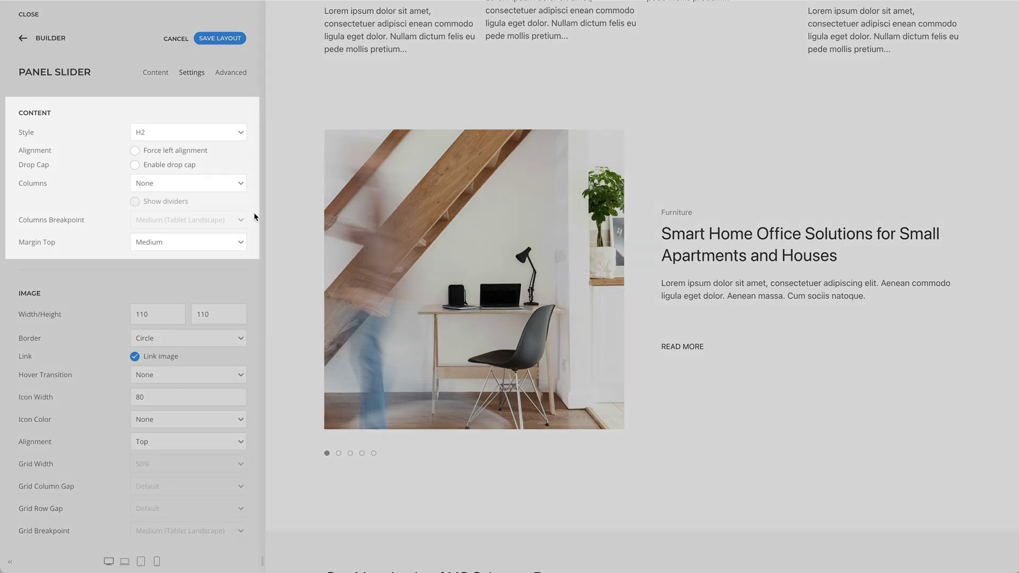
pyautogui.scroll(-3, 254, 217)
pyautogui.scroll(-1, 254, 216)
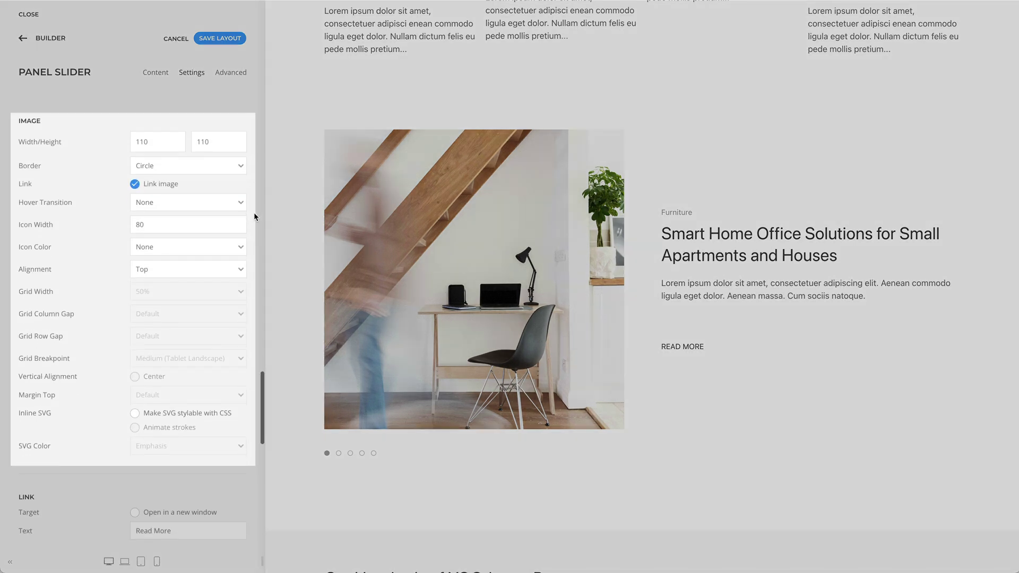
pyautogui.scroll(-4, 254, 215)
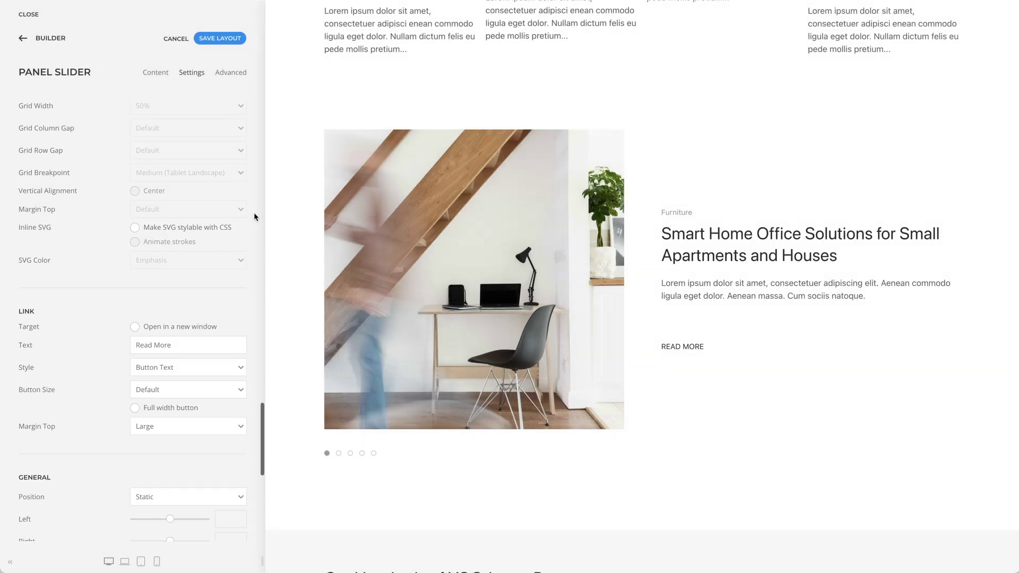